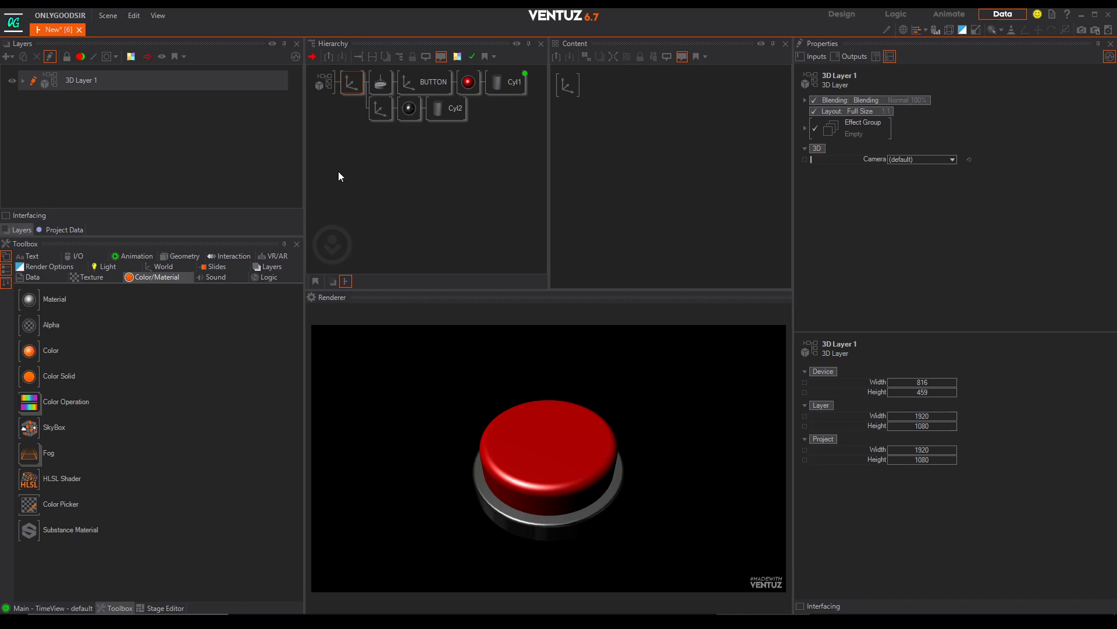
# Step: Test the finished red button's push animation several times in the rendered scene
pyautogui.click(578, 471)
pyautogui.click(567, 456)
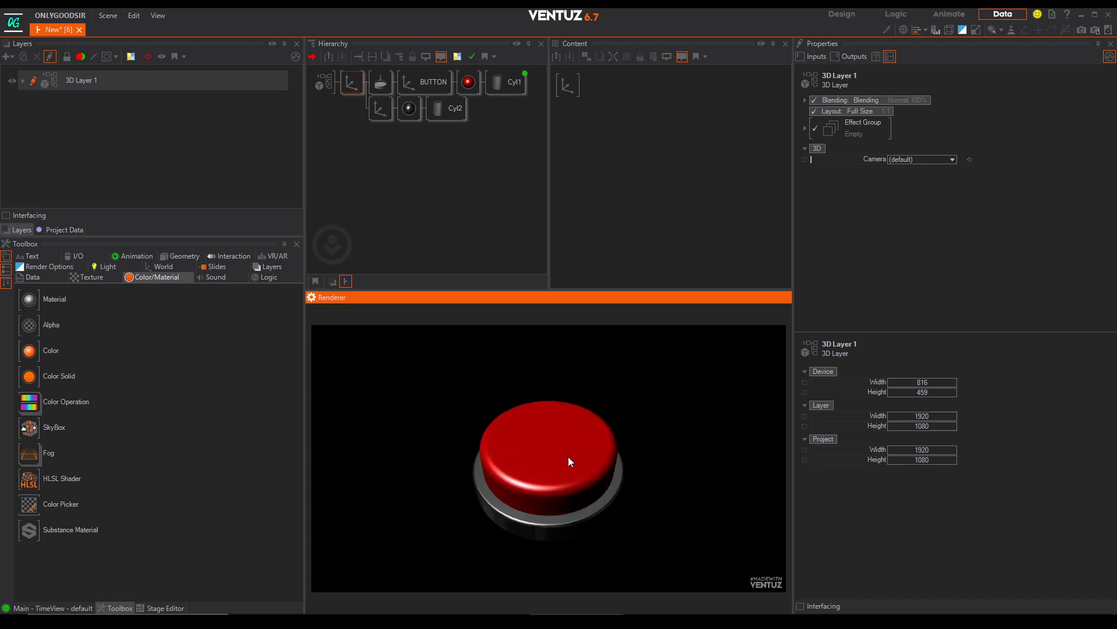
pyautogui.click(567, 456)
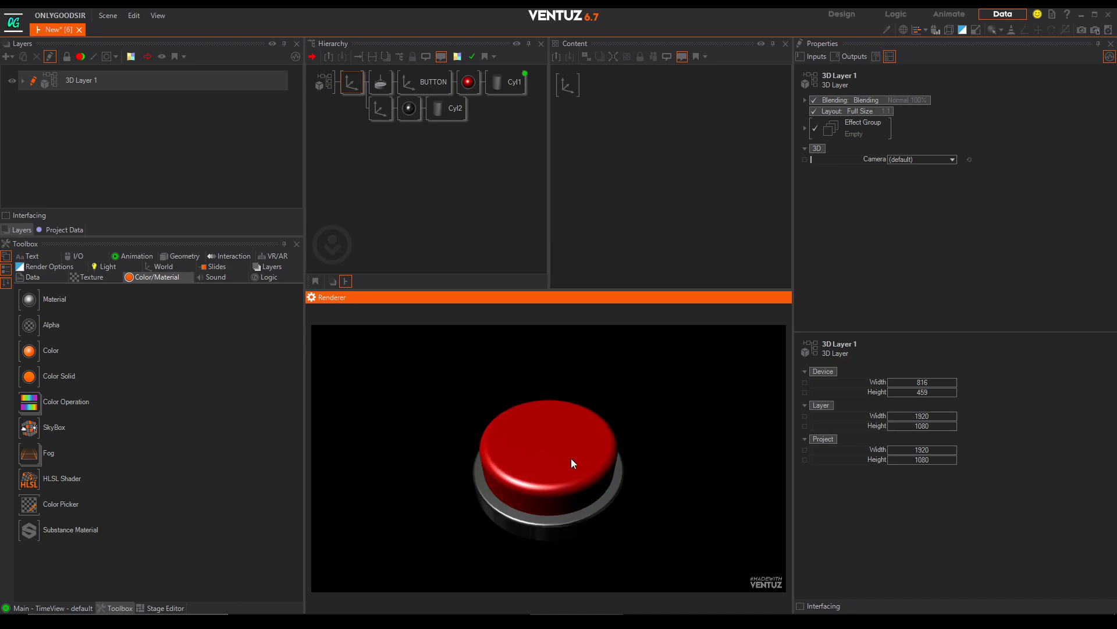
pyautogui.click(571, 460)
pyautogui.click(571, 458)
# Step: Delete the root axis and the remaining unlinked button nodes from the hierarchy
pyautogui.click(354, 85)
pyautogui.press('Delete')
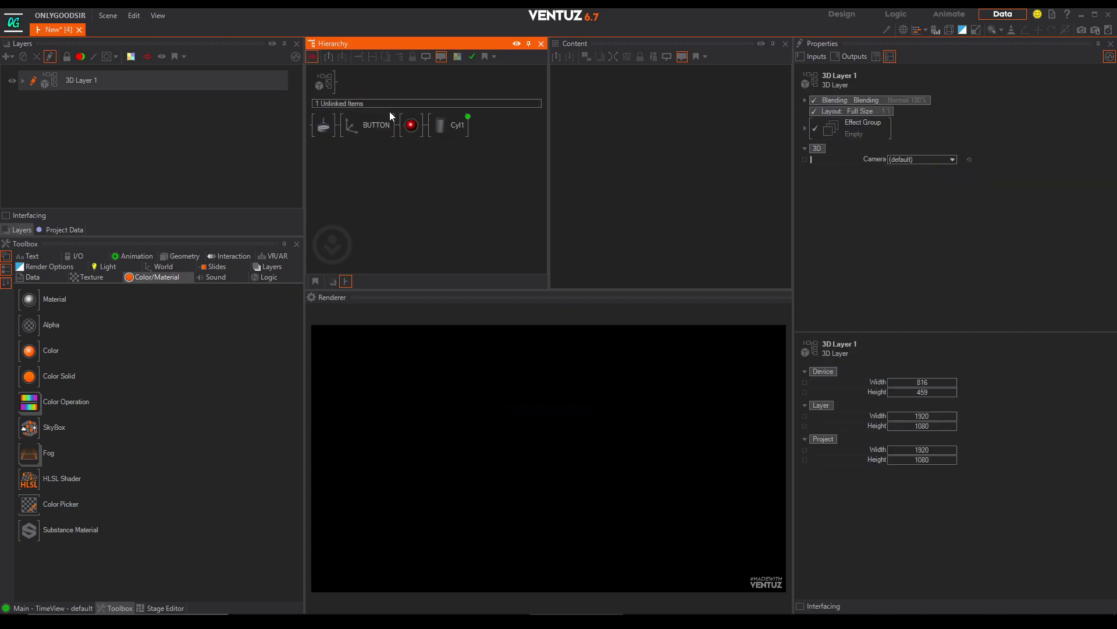
pyautogui.click(317, 131)
pyautogui.press('Delete')
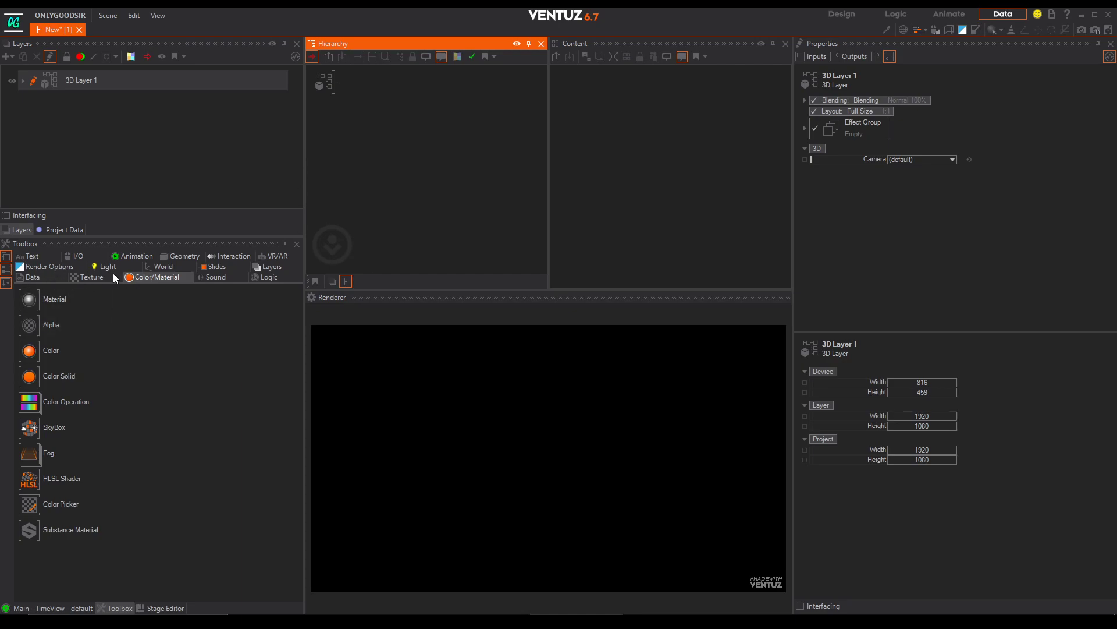
# Step: Build a chain of an Axis, a Material and a Cylinder under the 3D layer in the hierarchy
pyautogui.click(149, 268)
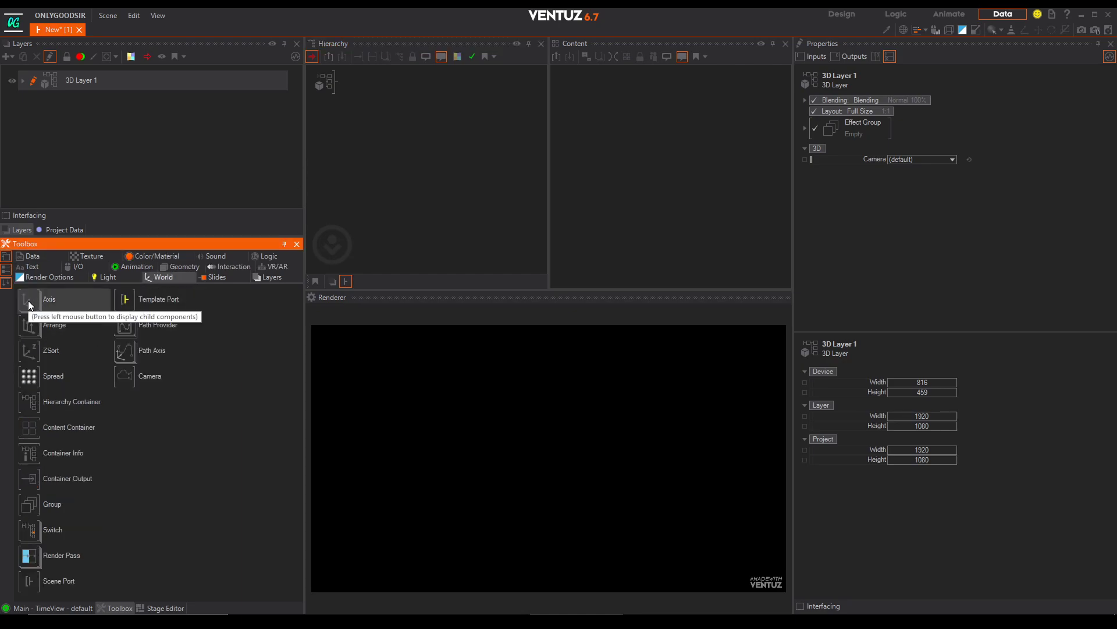
pyautogui.moveTo(30, 299); pyautogui.dragTo(347, 94)
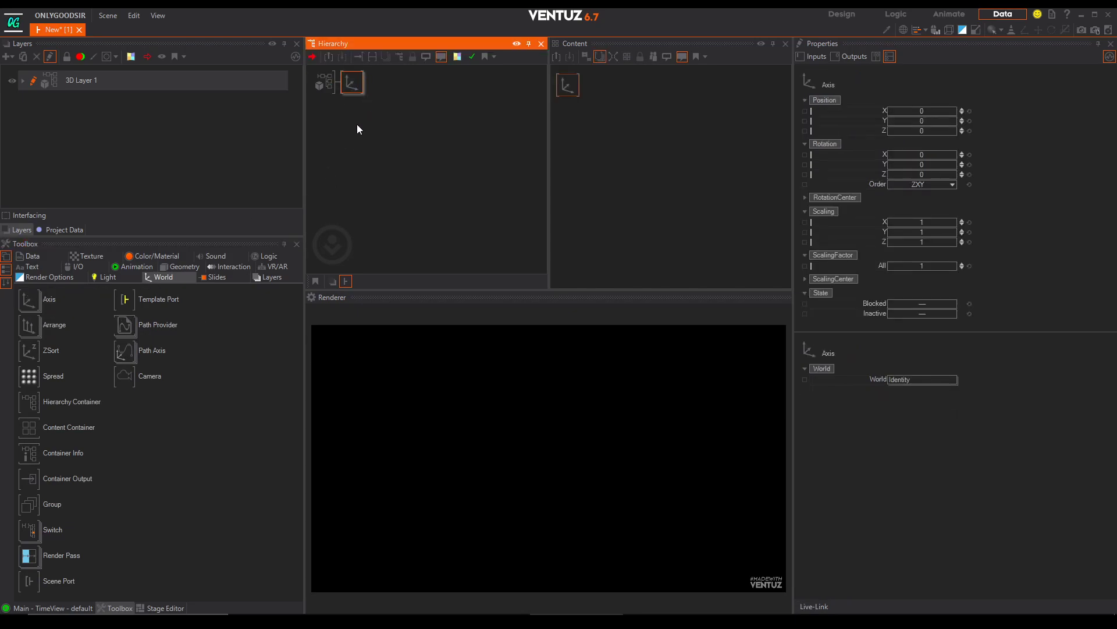
pyautogui.click(144, 256)
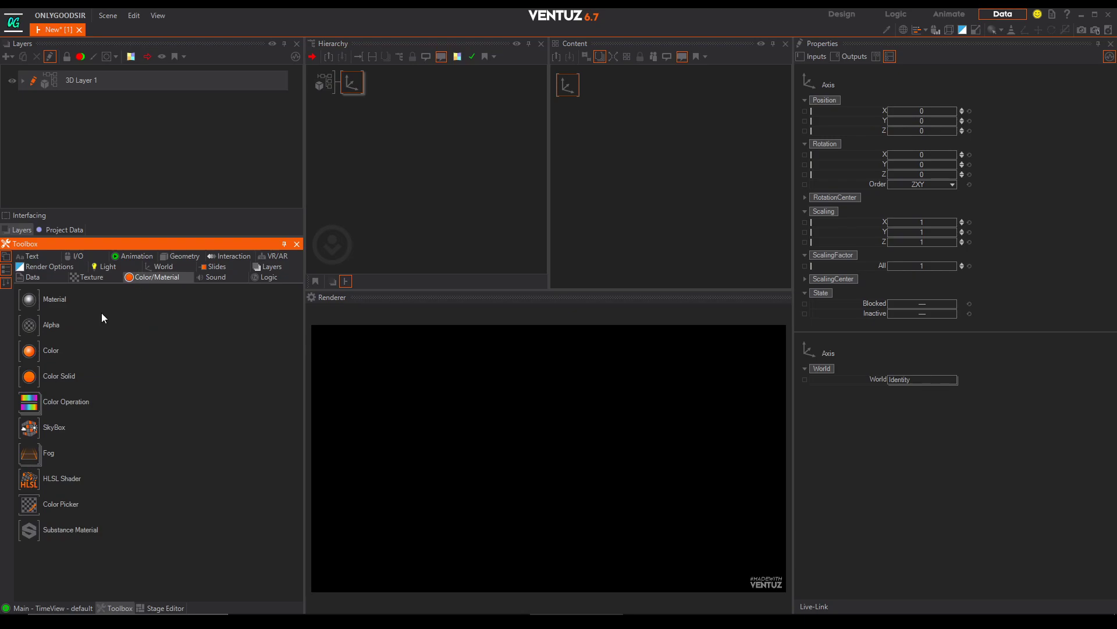
pyautogui.moveTo(30, 303); pyautogui.dragTo(367, 84)
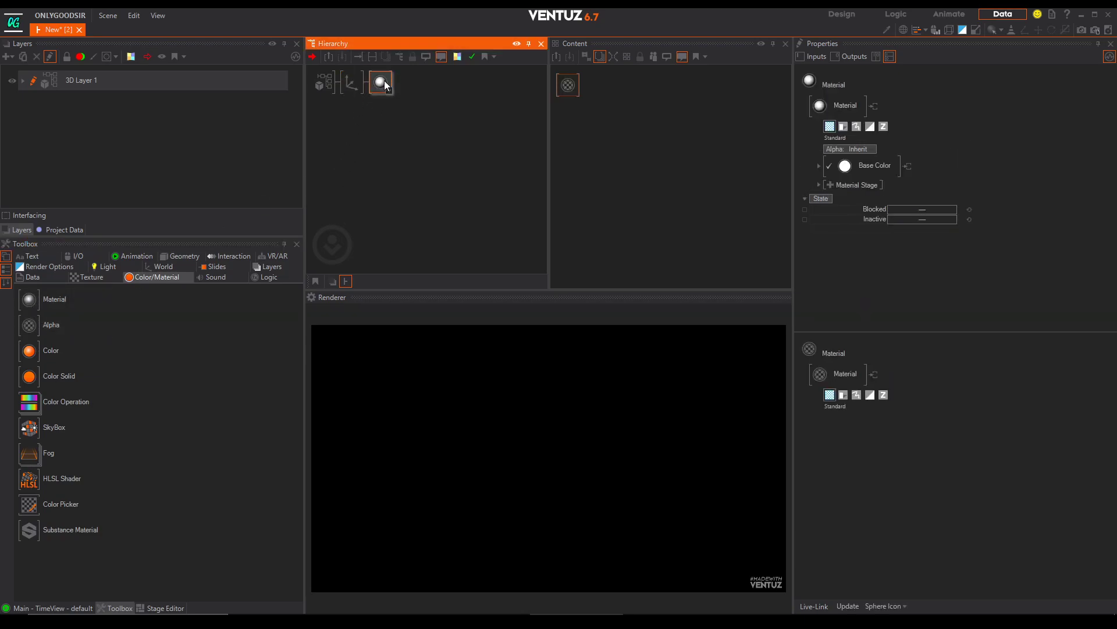
pyautogui.click(174, 257)
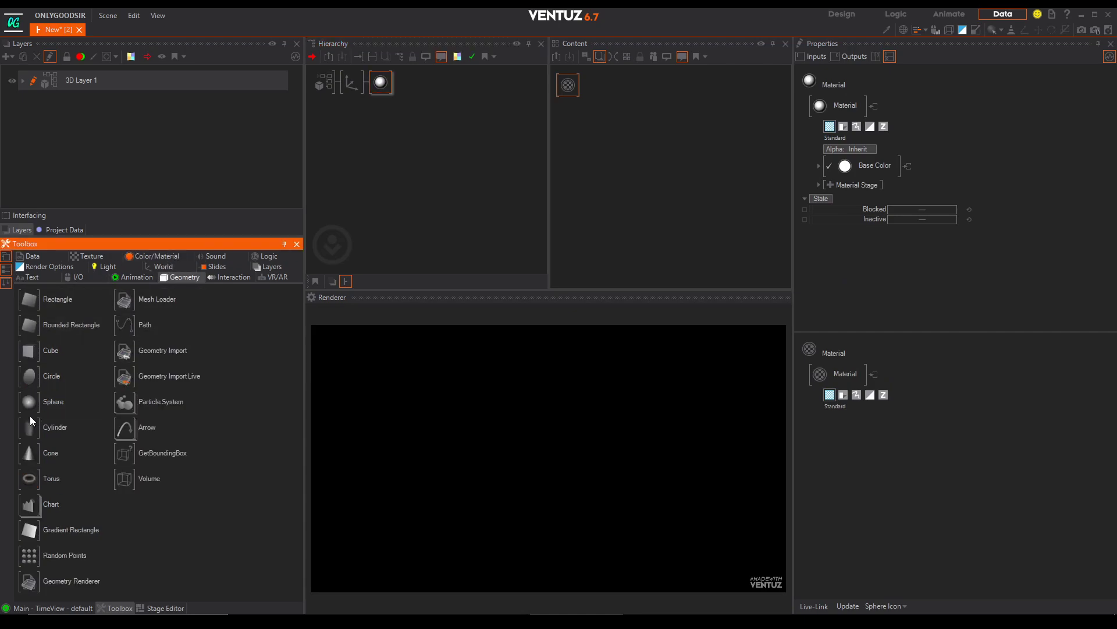
pyautogui.moveTo(31, 427); pyautogui.dragTo(407, 84)
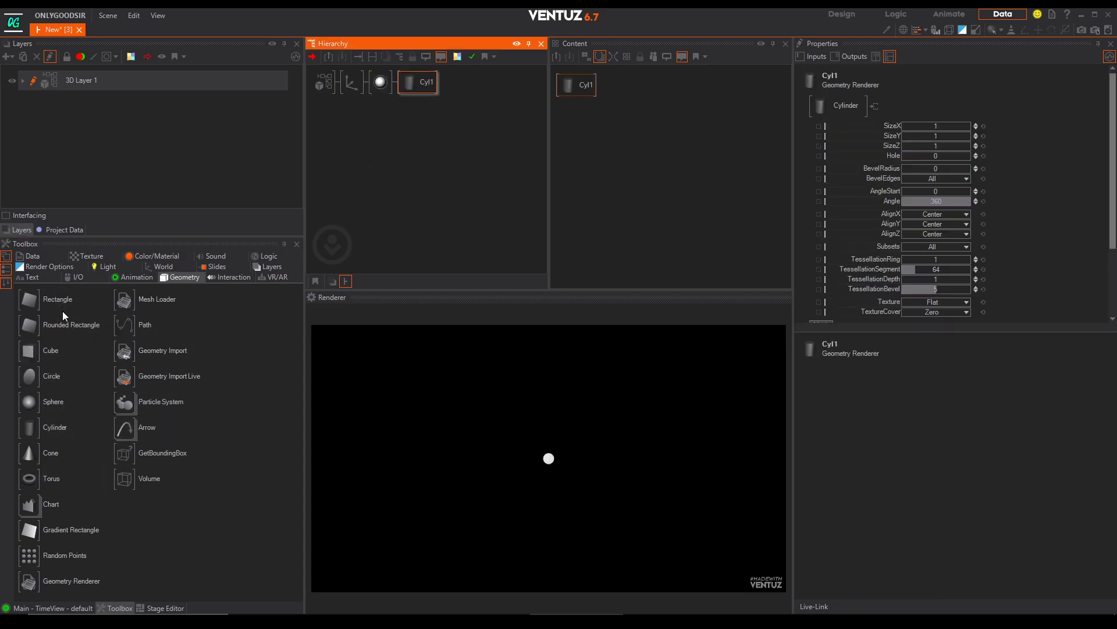
# Step: Enlarge the cylinder by setting the overall scaling factor of its axis to 8.3
pyautogui.click(354, 85)
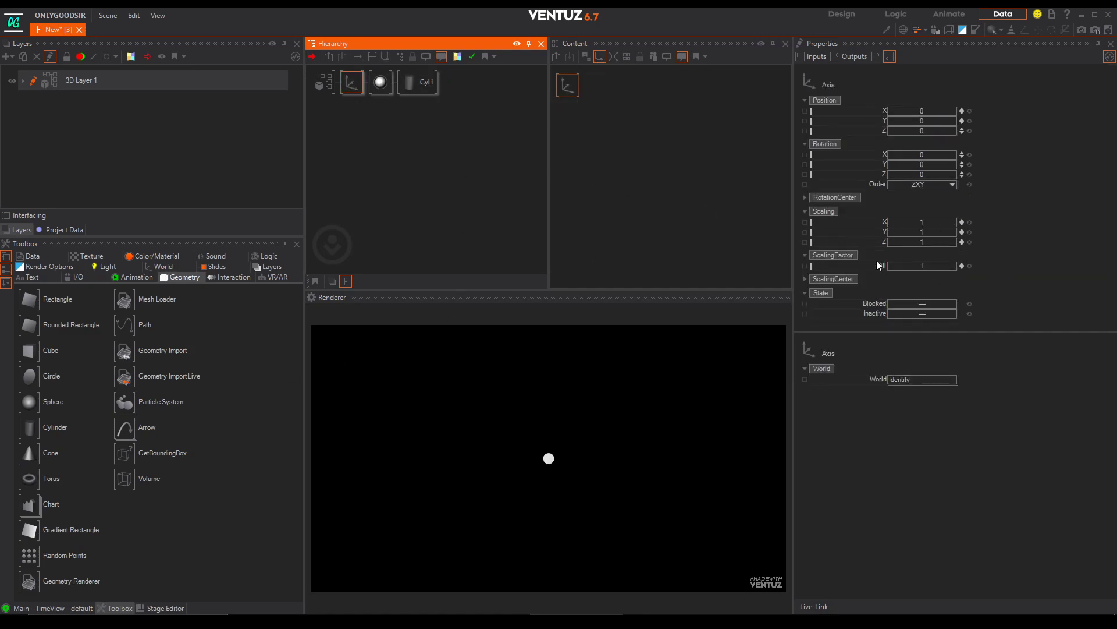
pyautogui.moveTo(922, 270); pyautogui.dragTo(946, 268)
pyautogui.click(314, 144)
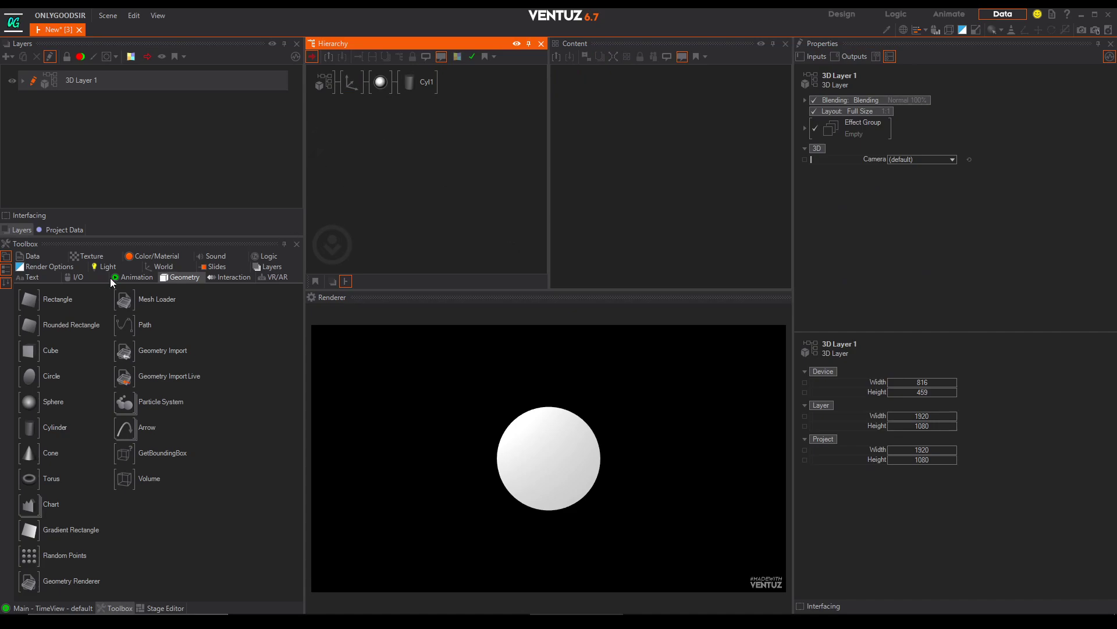
# Step: Insert a parent Axis named MAIN ahead of the existing axis and set its X rotation to 46
pyautogui.click(157, 267)
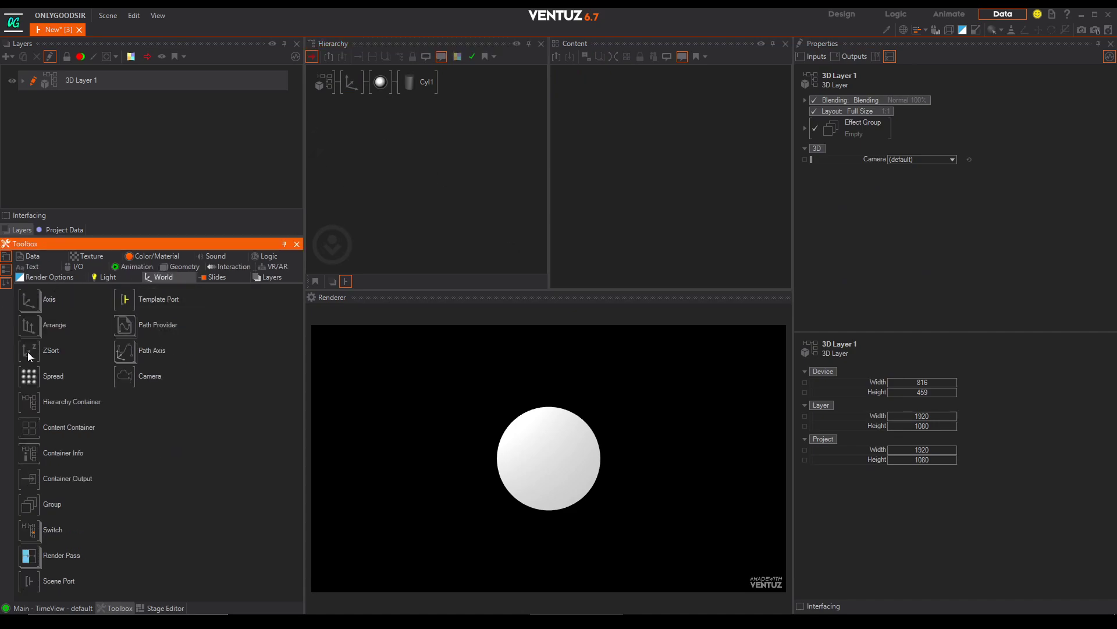
pyautogui.moveTo(32, 303); pyautogui.dragTo(348, 87)
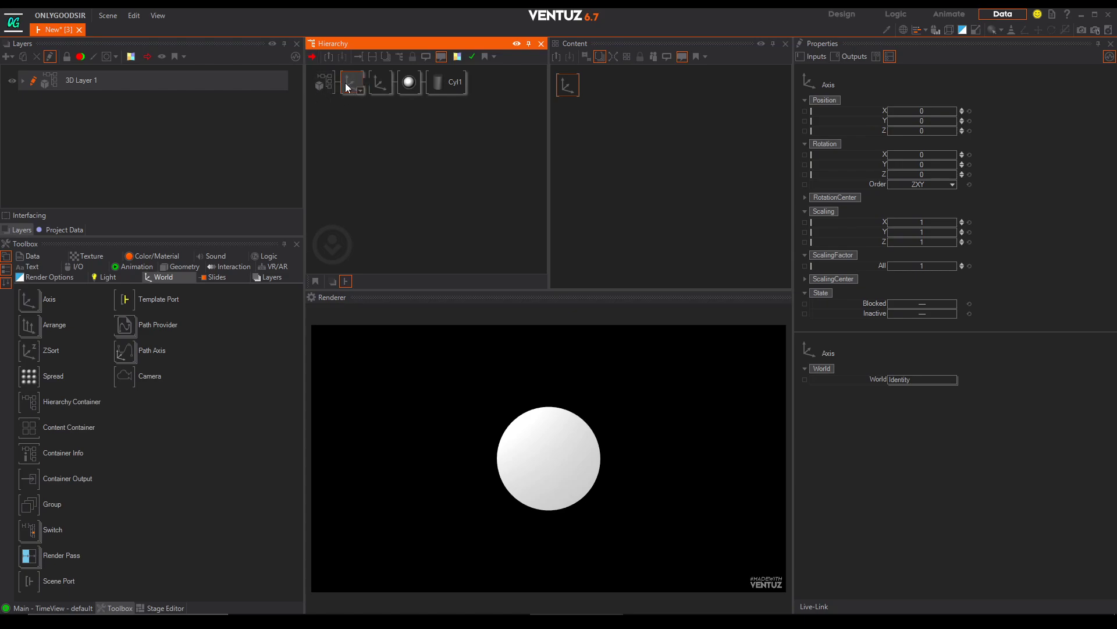
pyautogui.press('Return')
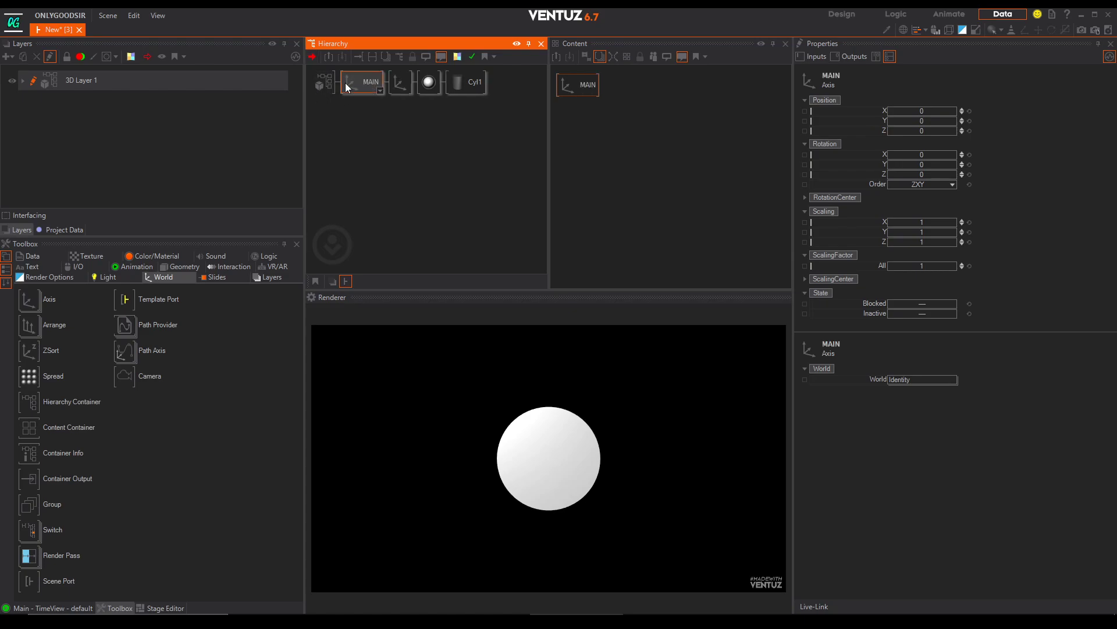
pyautogui.moveTo(930, 154); pyautogui.dragTo(938, 154)
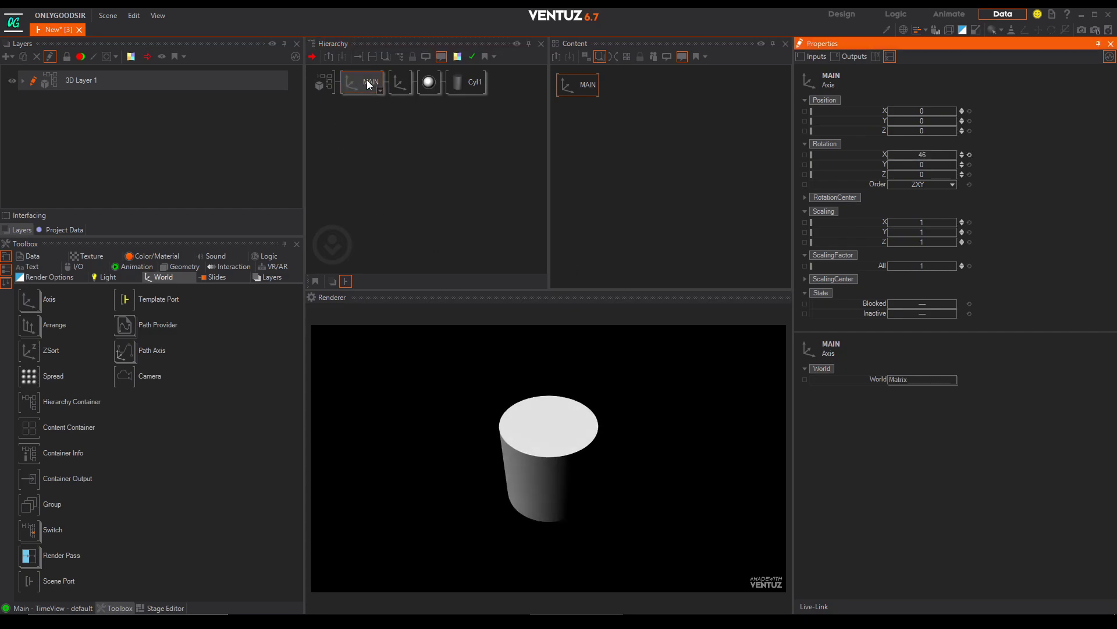
# Step: Try a SizeZ of 0.78 on the cylinder and reset it to the default
pyautogui.click(398, 82)
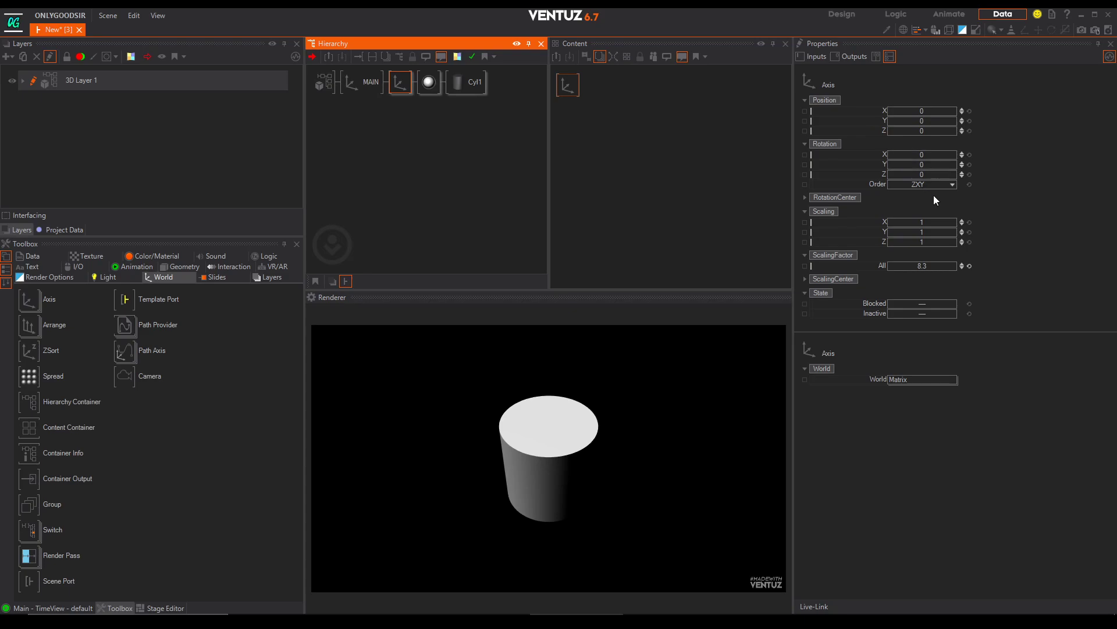
pyautogui.click(470, 85)
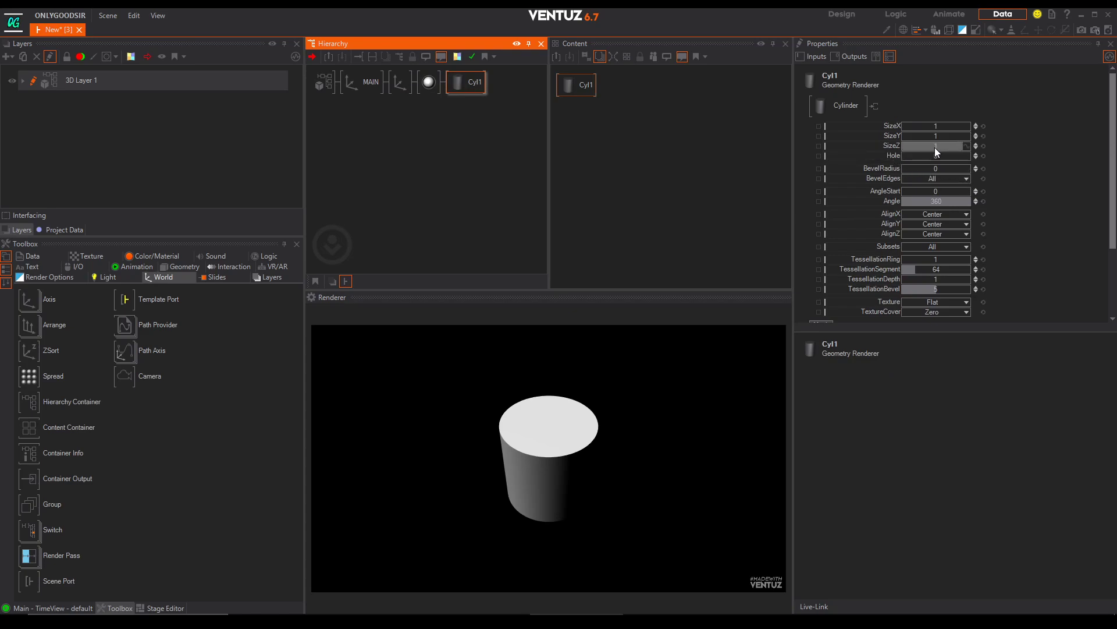
pyautogui.moveTo(938, 146)
pyautogui.mouseDown()
pyautogui.moveTo(911, 145)
pyautogui.moveTo(936, 143)
pyautogui.mouseUp()
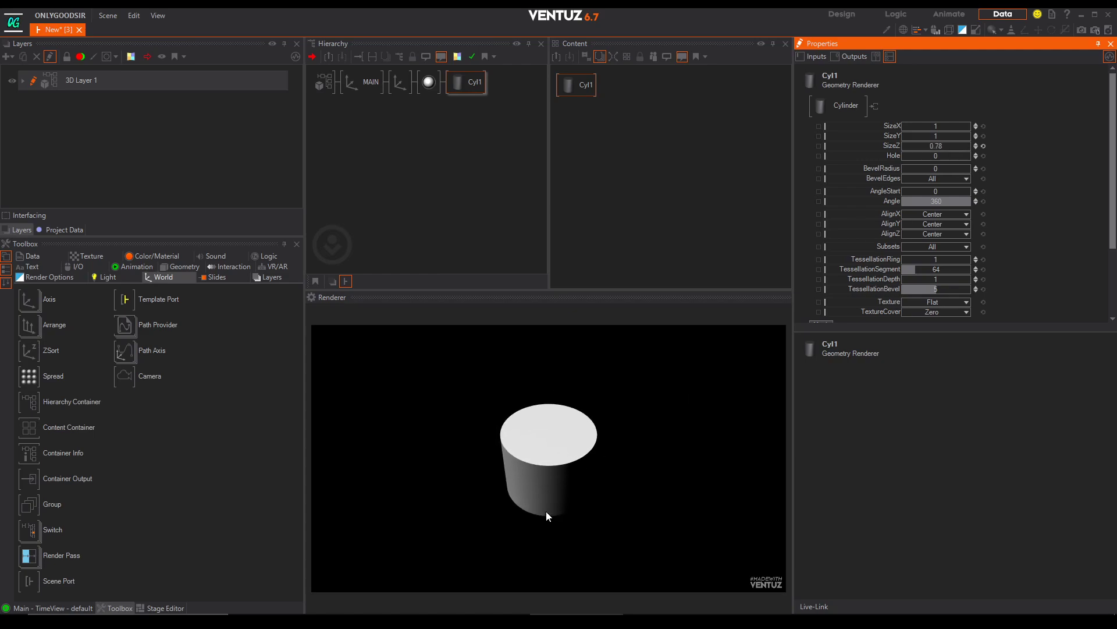
pyautogui.click(983, 146)
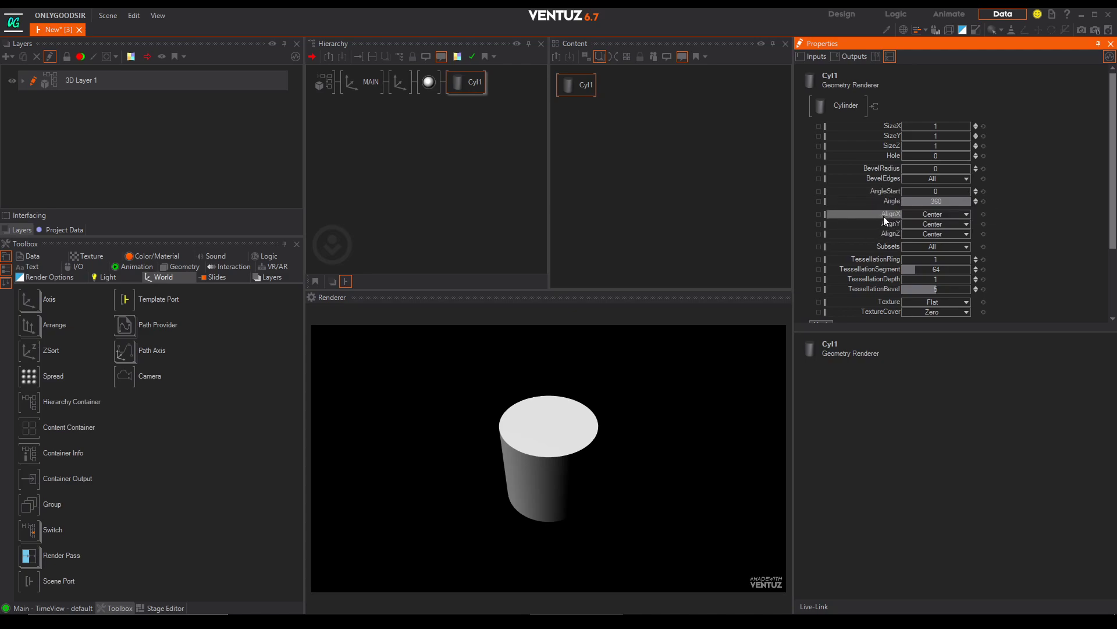
# Step: Set the cylinder's AlignZ to Rear and its SizeZ to 0.7
pyautogui.click(931, 234)
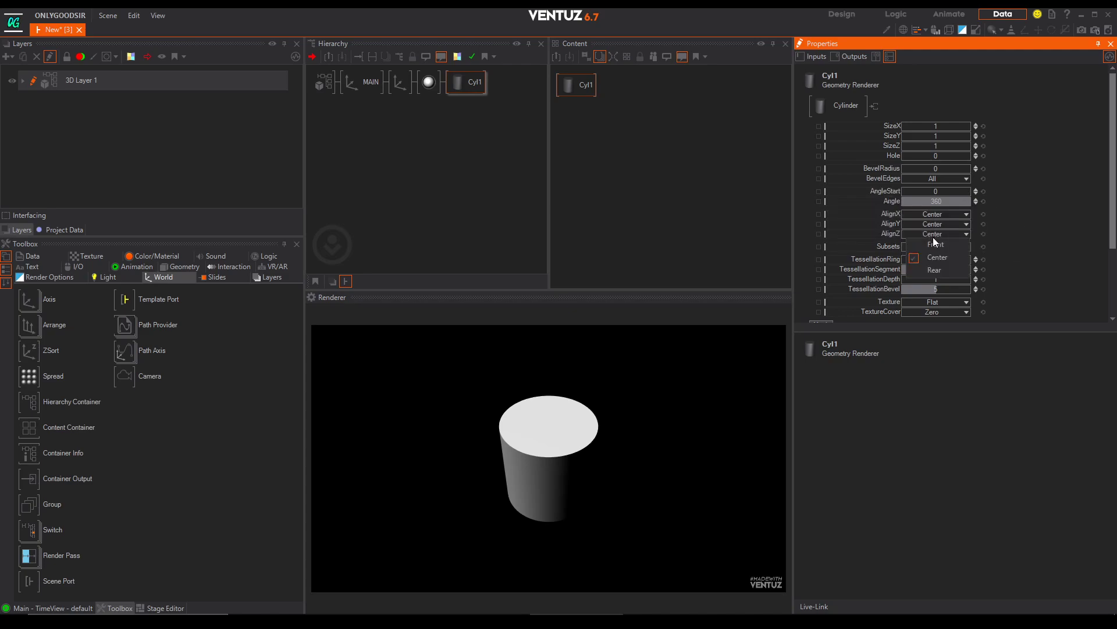
pyautogui.click(938, 270)
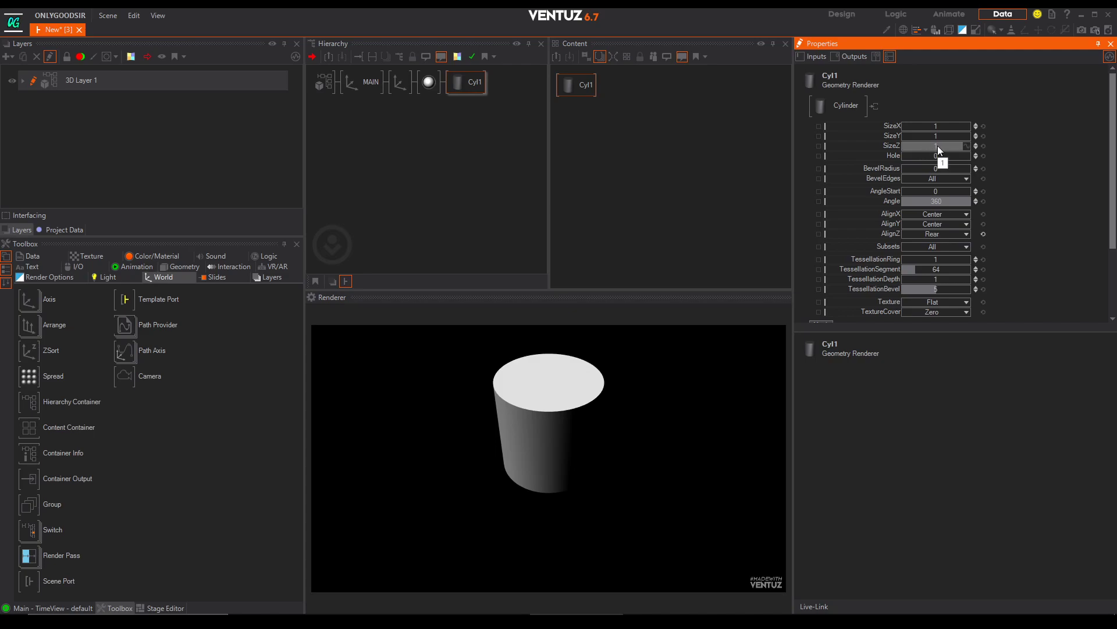
pyautogui.moveTo(942, 145); pyautogui.dragTo(916, 149)
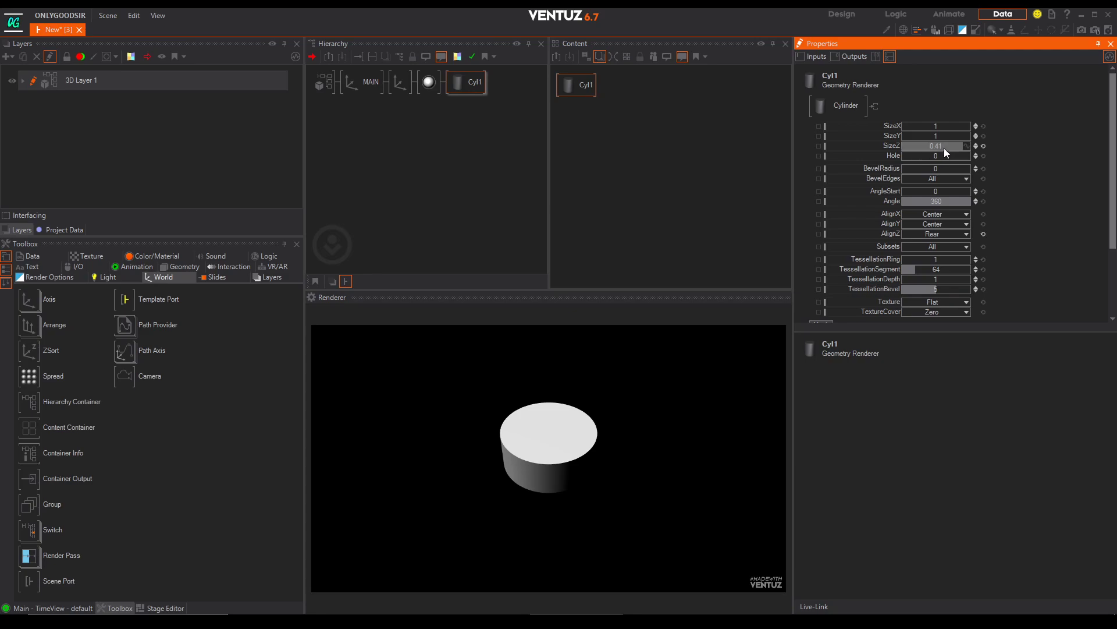
pyautogui.moveTo(946, 146)
pyautogui.mouseDown()
pyautogui.moveTo(931, 146)
pyautogui.moveTo(945, 146)
pyautogui.mouseUp()
pyautogui.click(983, 146)
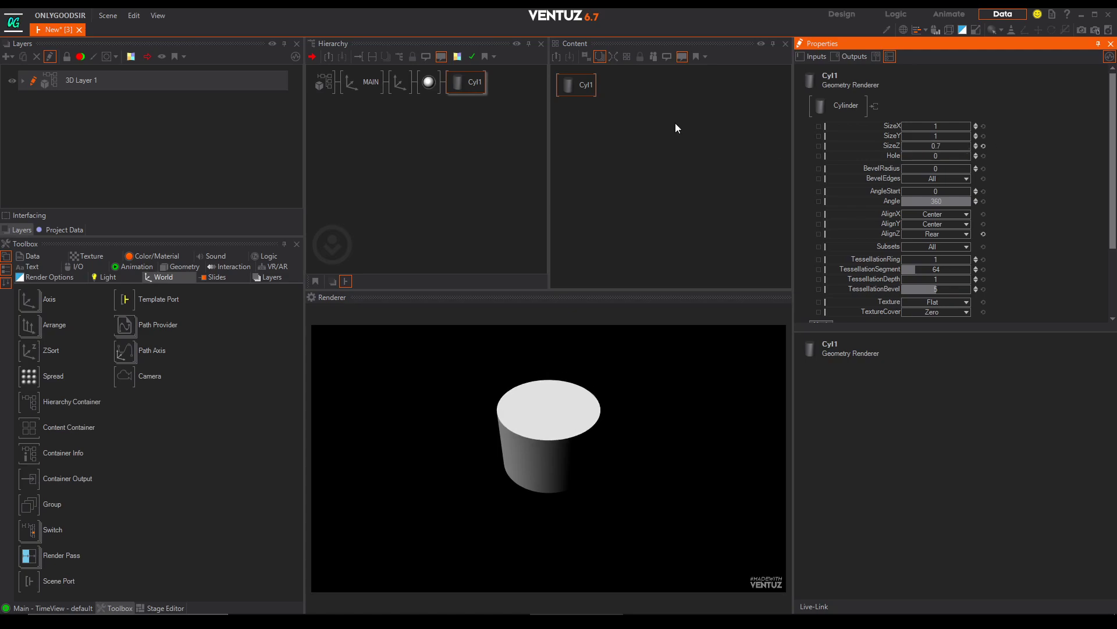
# Step: Add a Mover to the cylinder's content, set its Mode to OneShot and trigger a Nudge
pyautogui.click(626, 135)
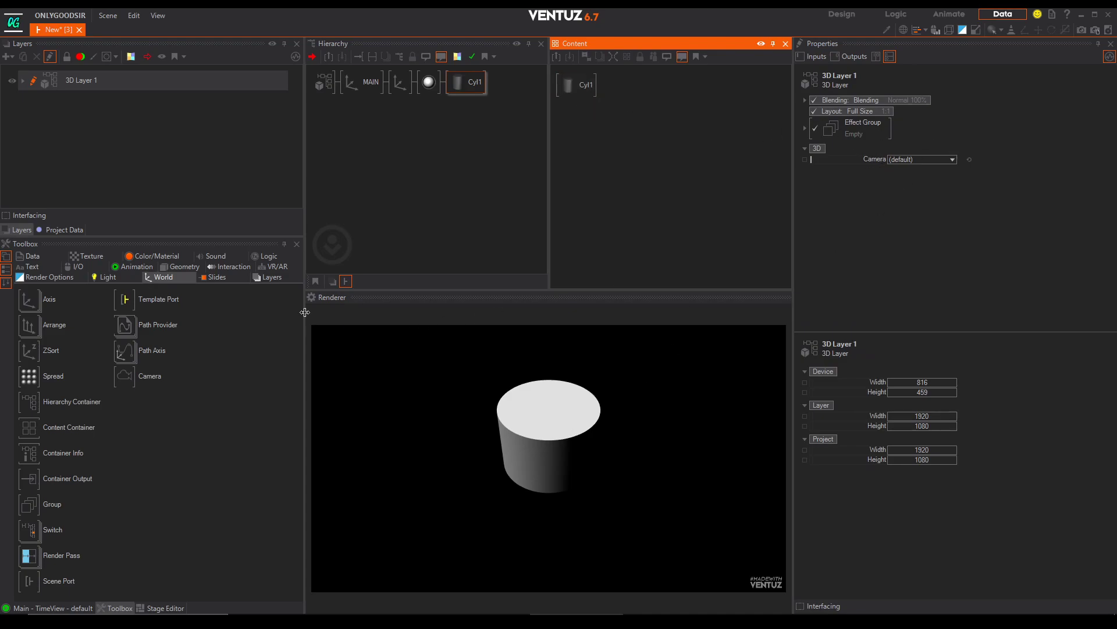
pyautogui.click(131, 267)
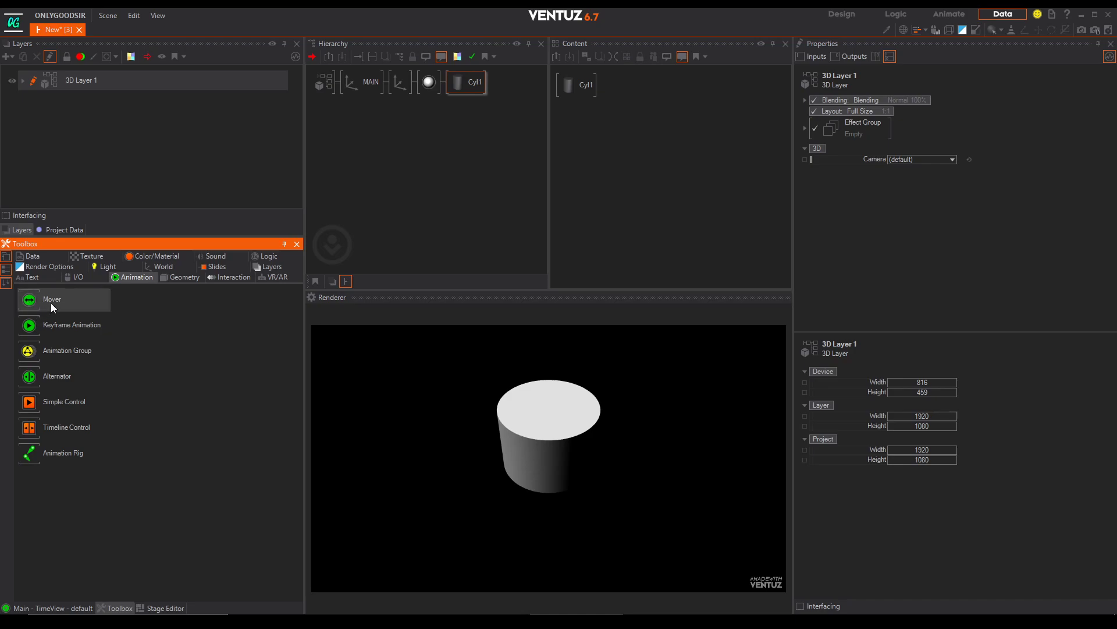
pyautogui.moveTo(32, 307); pyautogui.dragTo(645, 136)
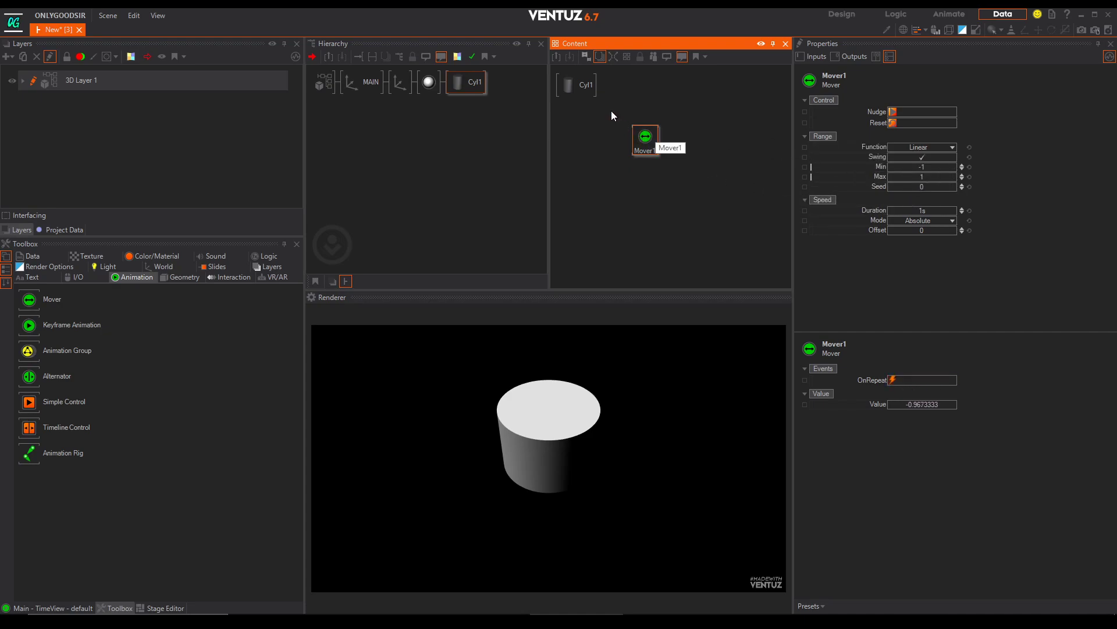
pyautogui.moveTo(644, 139); pyautogui.dragTo(640, 138)
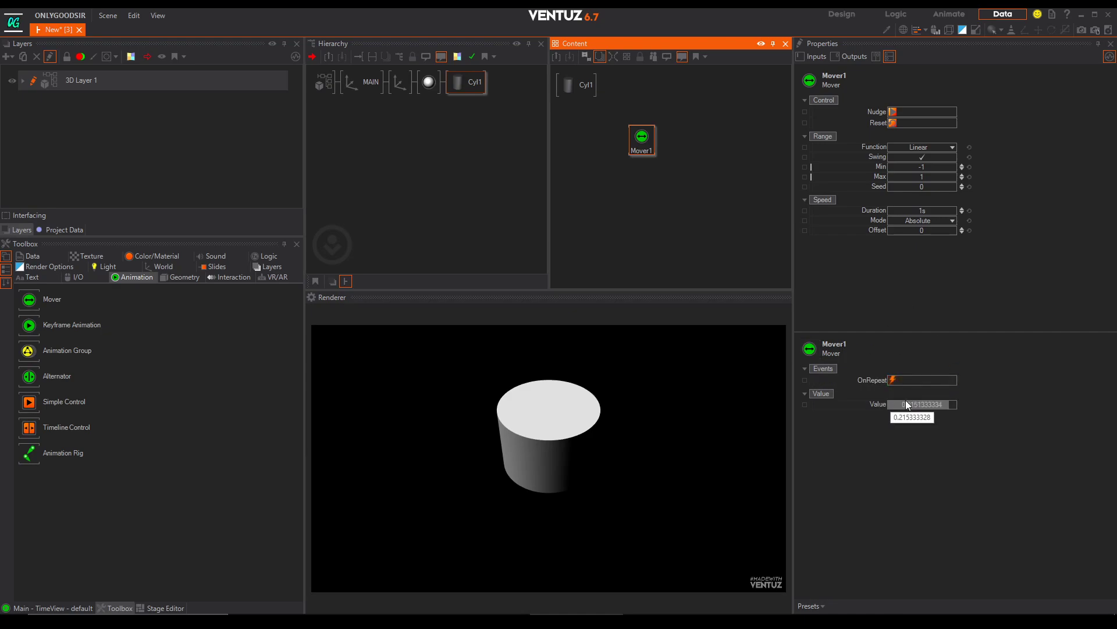
pyautogui.click(948, 221)
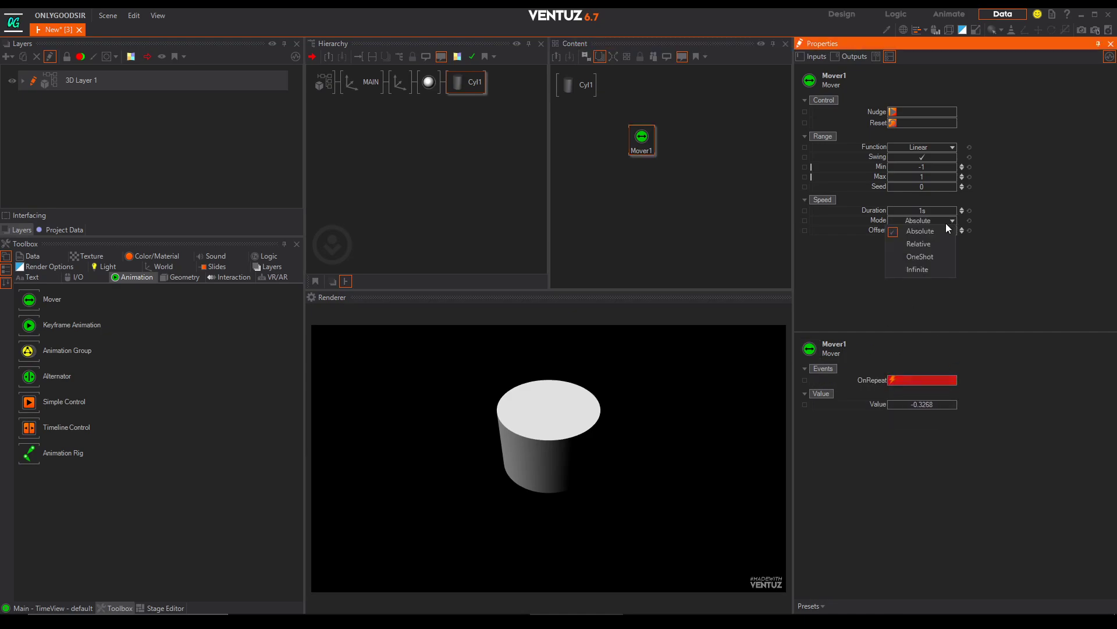
pyautogui.click(919, 256)
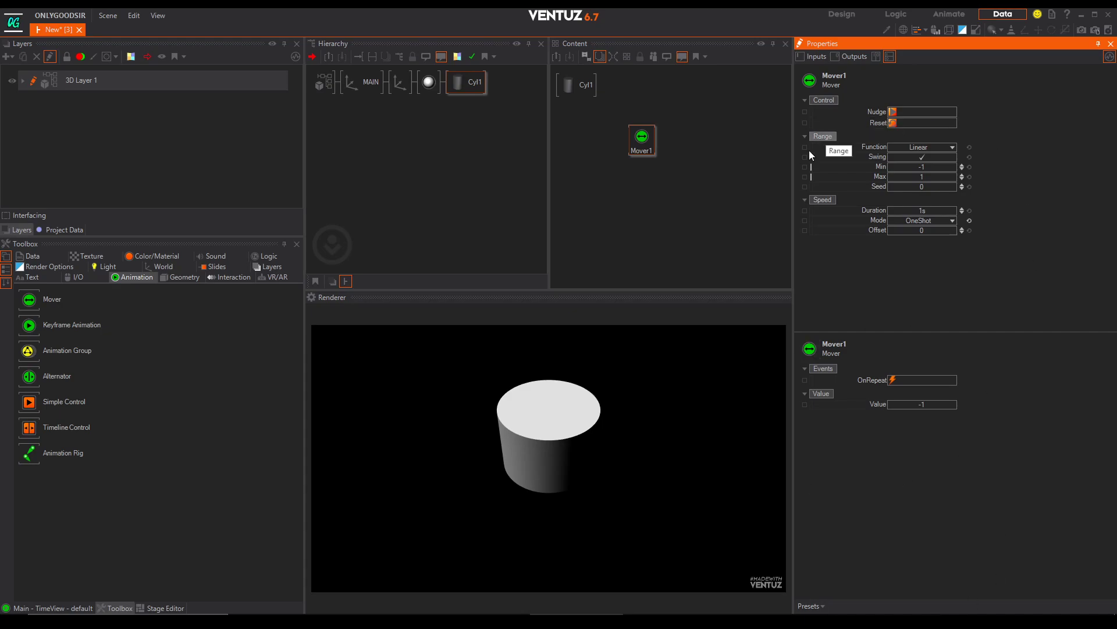
pyautogui.click(893, 111)
# Step: Set the Mover's range to a Min of 0.5 and a Max of 0.7
pyautogui.click(937, 168)
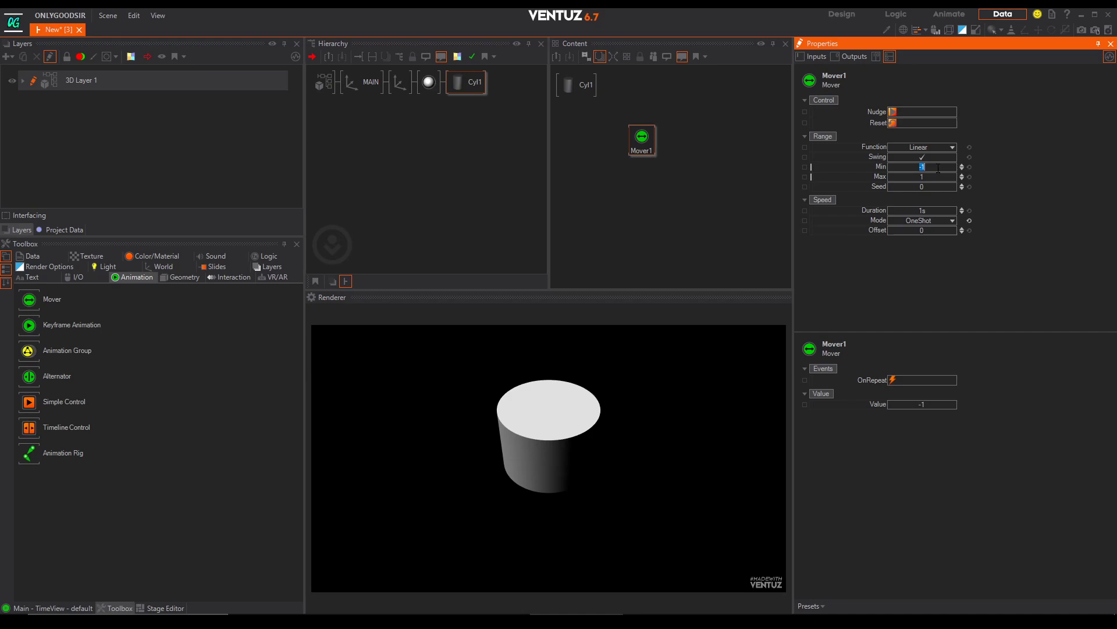
pyautogui.write('0.5')
pyautogui.press('Return')
pyautogui.click(941, 177)
pyautogui.write('0.7')
pyautogui.press('Return')
# Step: Bind the cylinder's SizeZ to the Mover's Value output and test the movement with a Nudge
pyautogui.click(585, 86)
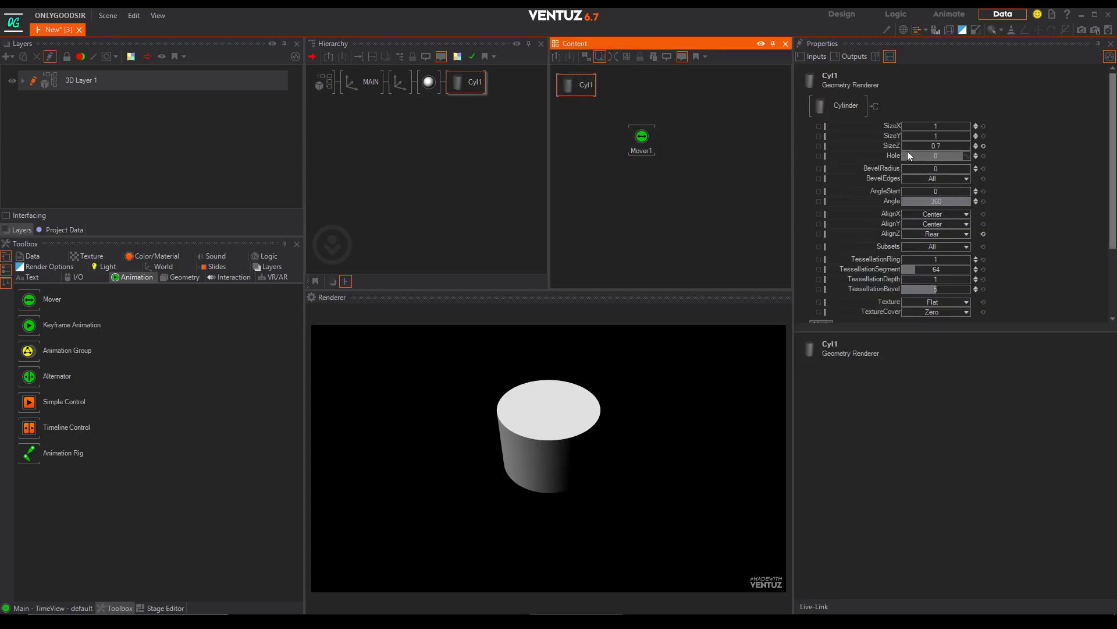
pyautogui.moveTo(889, 146); pyautogui.dragTo(640, 142)
pyautogui.click(640, 142)
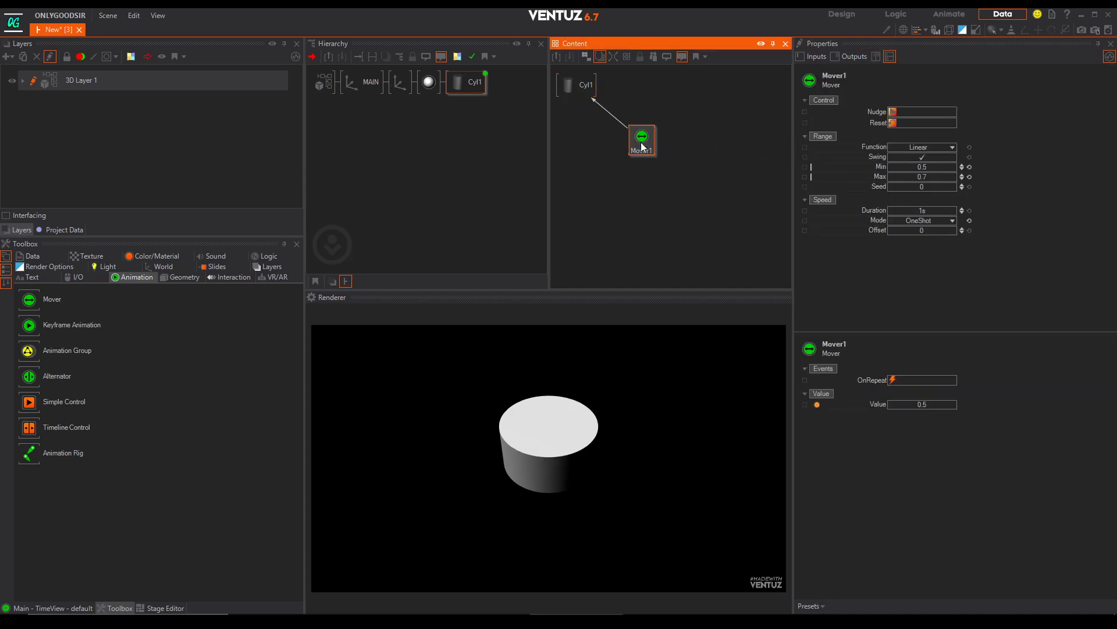
pyautogui.click(893, 113)
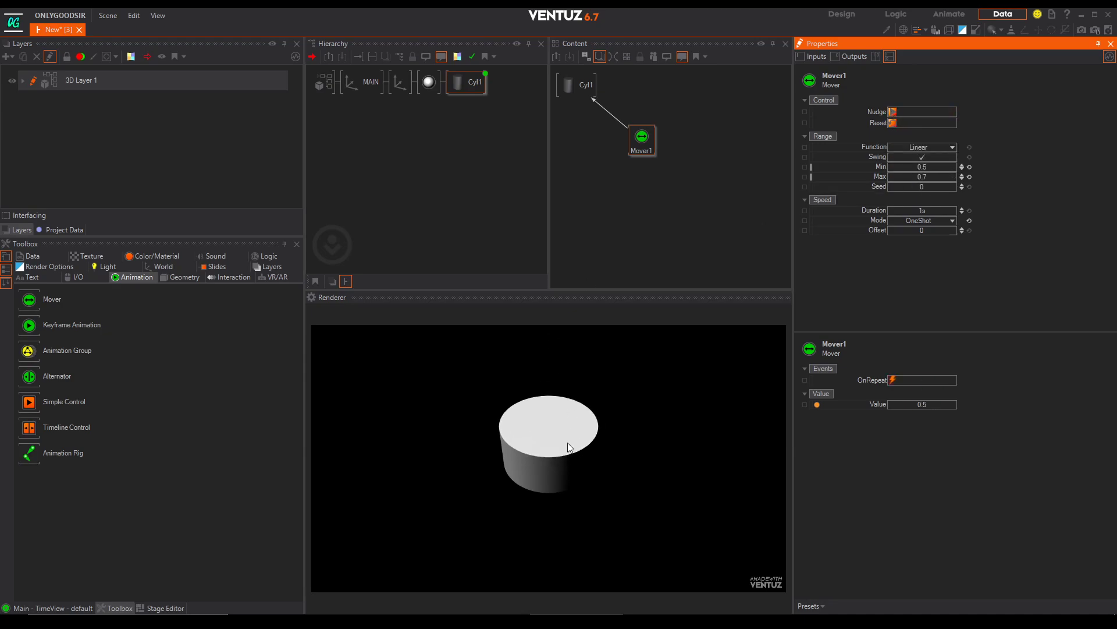
# Step: Set the Mover's Min to 0.7 and Max to 0.5, and test the reversed movement with Nudges
pyautogui.click(931, 167)
pyautogui.write('0.7')
pyautogui.press('Return')
pyautogui.click(927, 177)
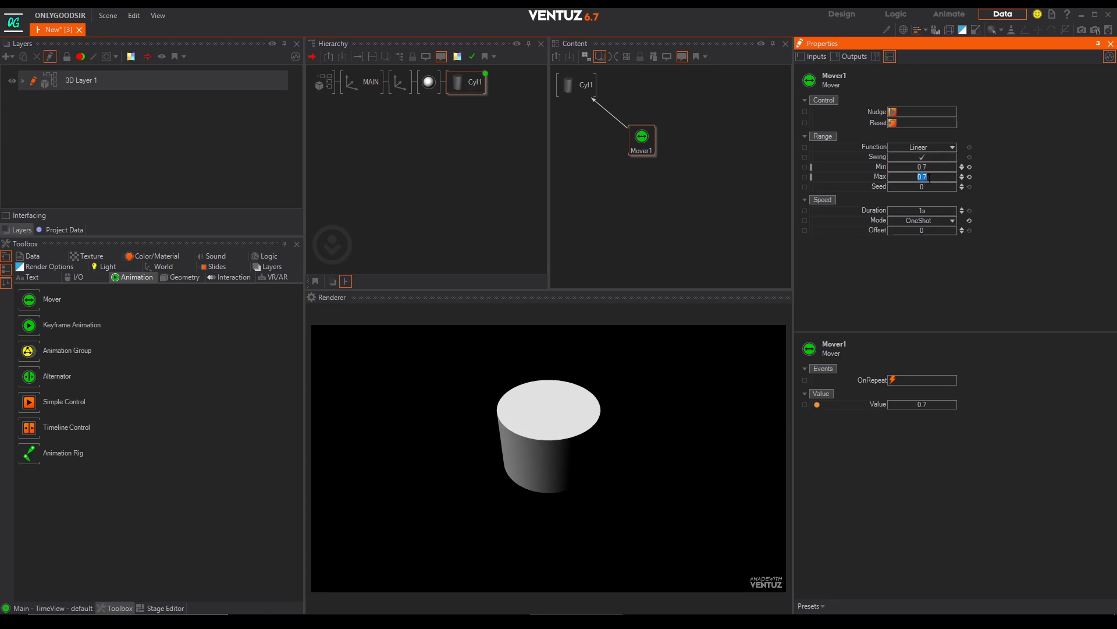
pyautogui.write('0.5')
pyautogui.press('Return')
pyautogui.click(894, 114)
pyautogui.click(895, 112)
pyautogui.click(895, 112)
# Step: Lower the Mover's Max to 0.4 and test the deeper press with Nudges
pyautogui.click(931, 177)
pyautogui.press('BackSpace')
pyautogui.write('.4')
pyautogui.press('Return')
pyautogui.click(893, 113)
pyautogui.click(893, 112)
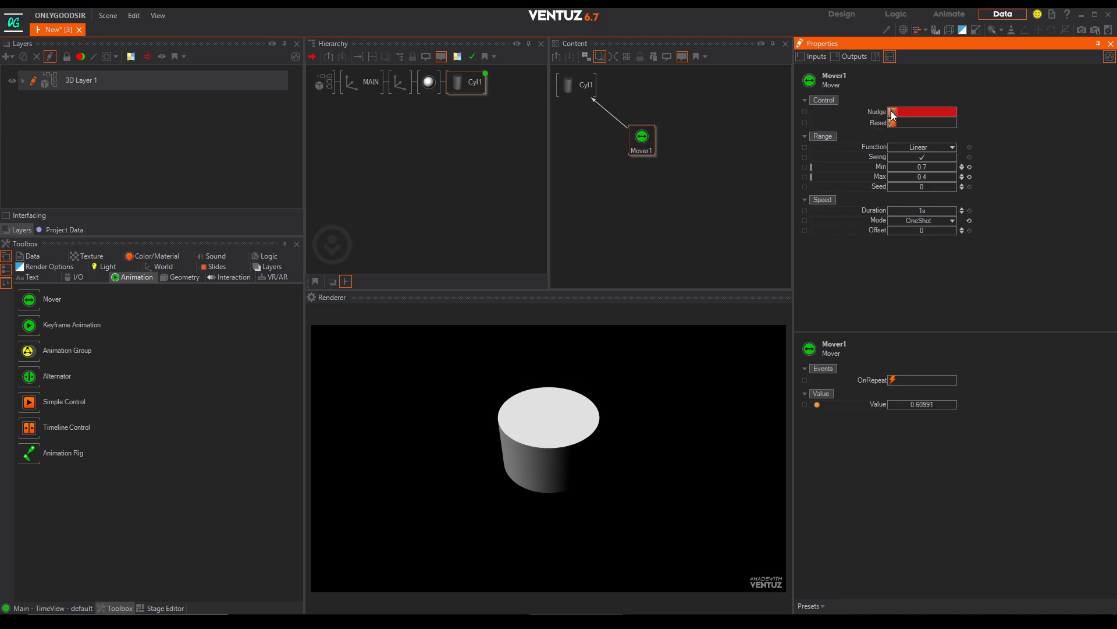
# Step: Set the Mover's Duration to 5 s and test the slower movement with Nudge and Reset
pyautogui.click(934, 210)
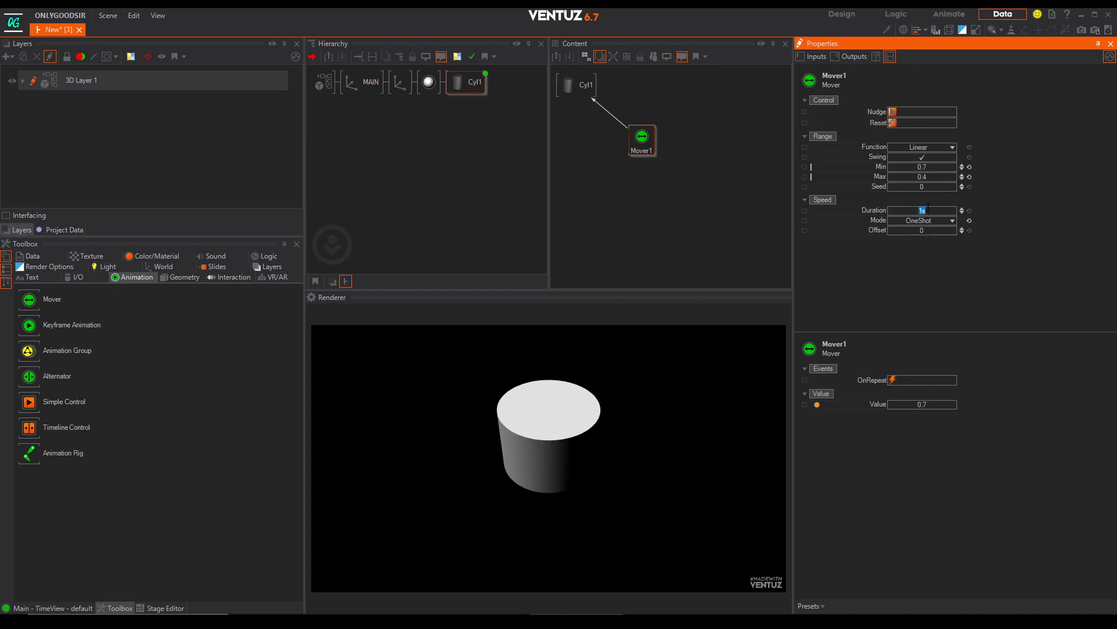
pyautogui.write('5')
pyautogui.press('Return')
pyautogui.click(893, 112)
pyautogui.click(893, 122)
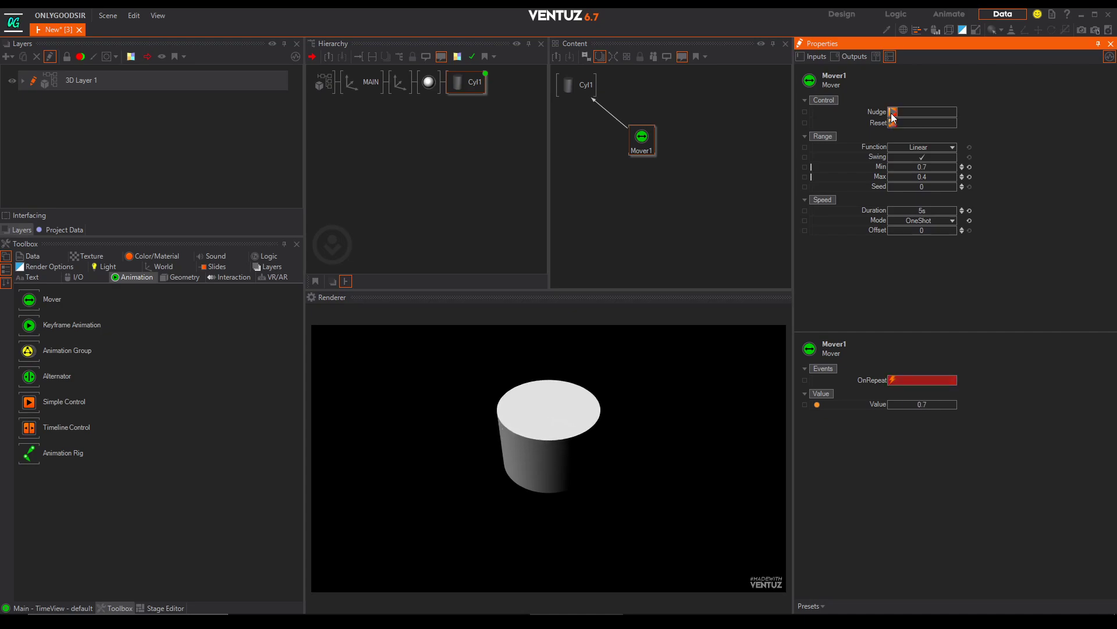
pyautogui.click(902, 112)
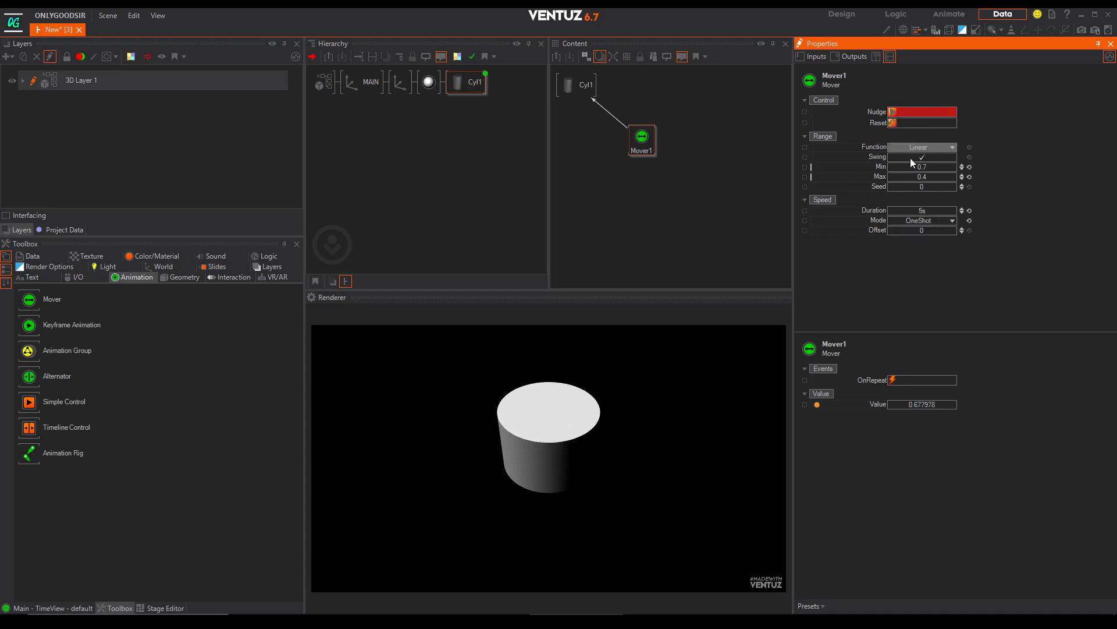
# Step: Set the Mover's Duration to 0.8 s and test the speed with Nudges
pyautogui.click(940, 211)
pyautogui.press('Return')
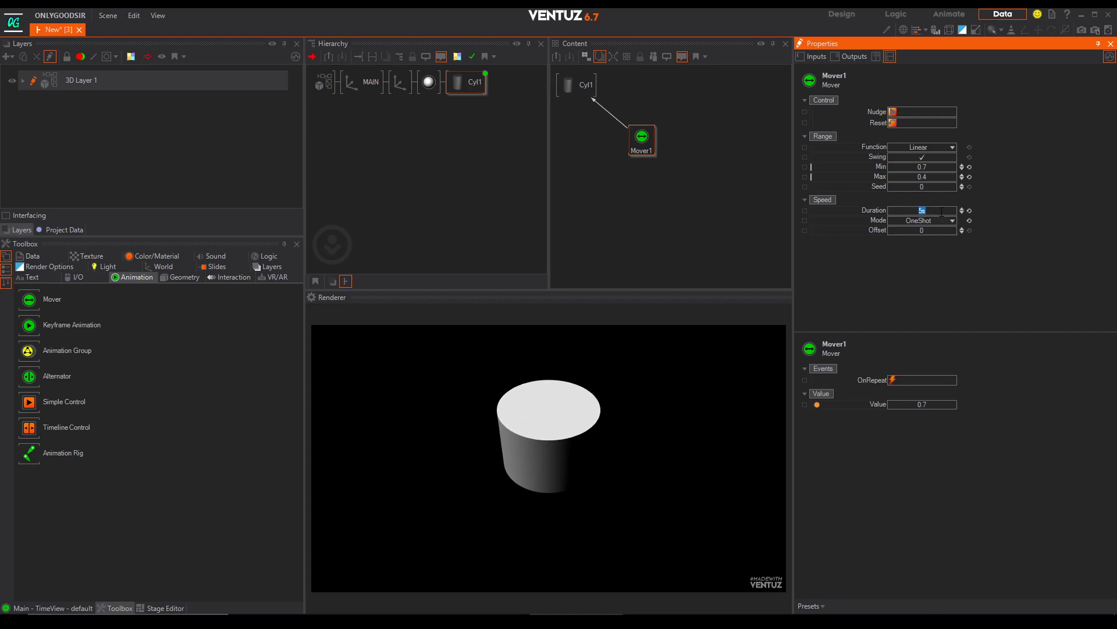
pyautogui.press('BackSpace')
pyautogui.write('.8')
pyautogui.press('Return')
pyautogui.click(895, 113)
pyautogui.click(895, 113)
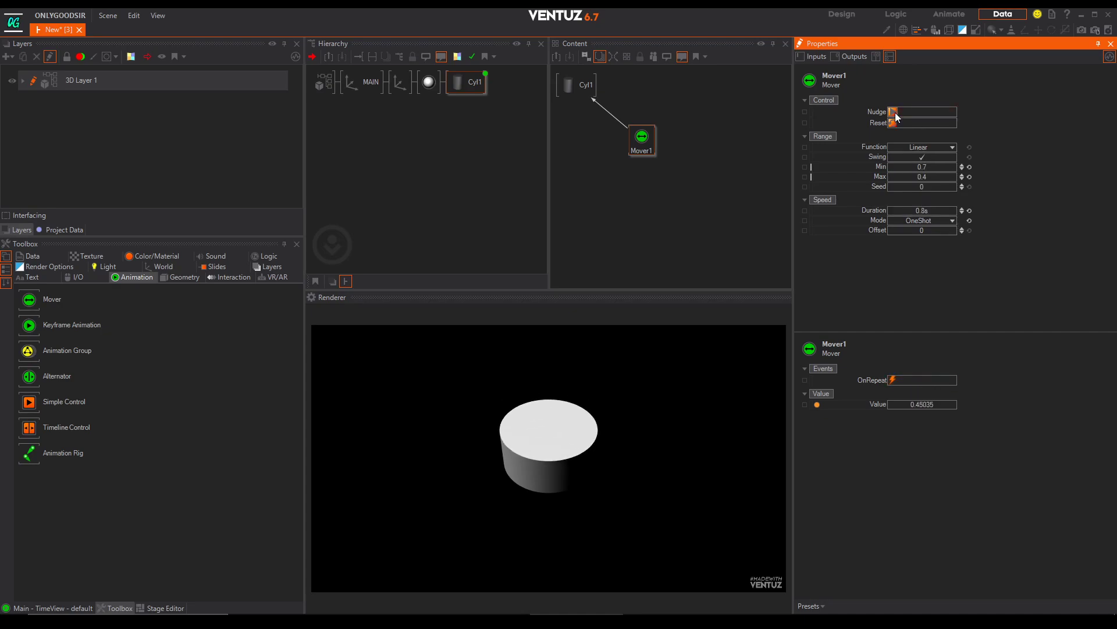
# Step: Round the cylinder's edges with a BevelRadius of about 0.069
pyautogui.moveTo(581, 86); pyautogui.dragTo(602, 95)
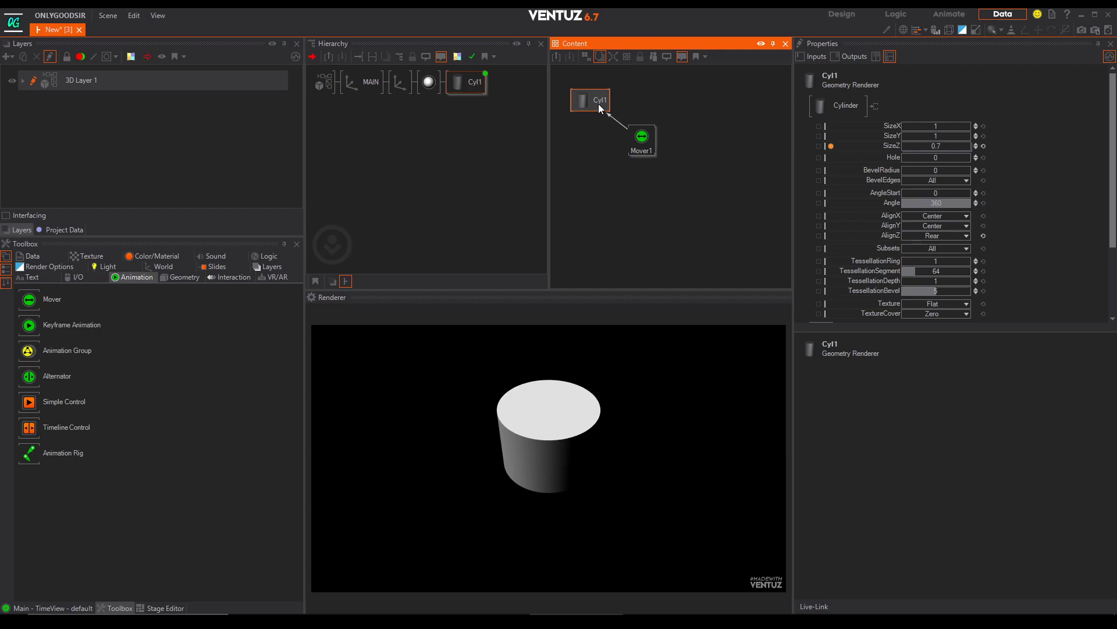
pyautogui.scroll(-2, 1021, 192)
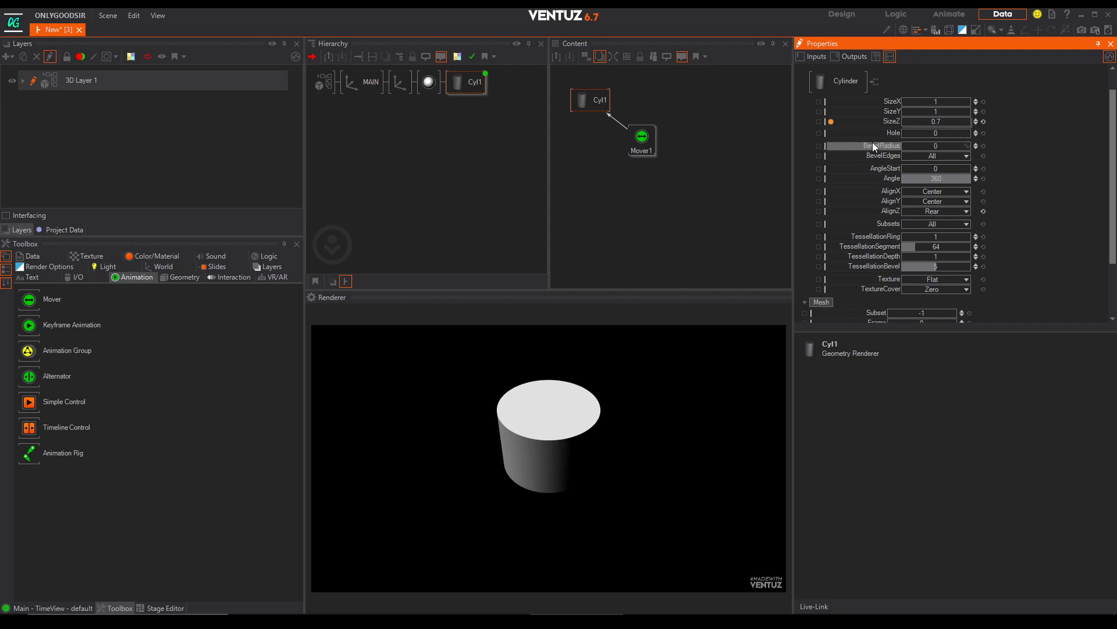
pyautogui.moveTo(928, 148); pyautogui.dragTo(951, 149)
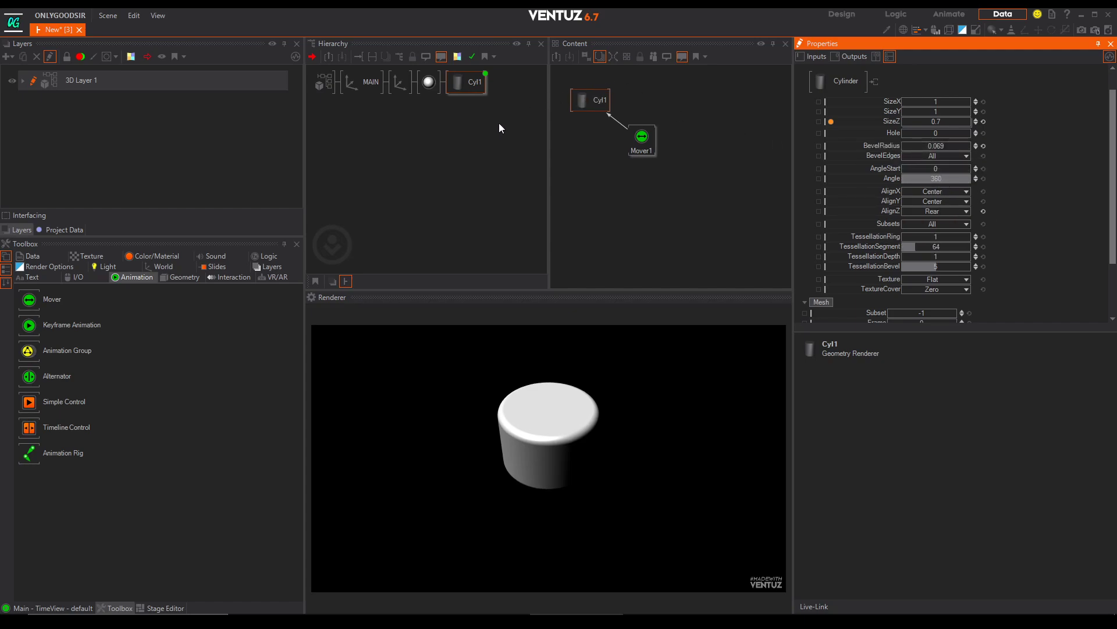
# Step: Set the material's BaseColor to dark red (183, 0, 0)
pyautogui.click(427, 92)
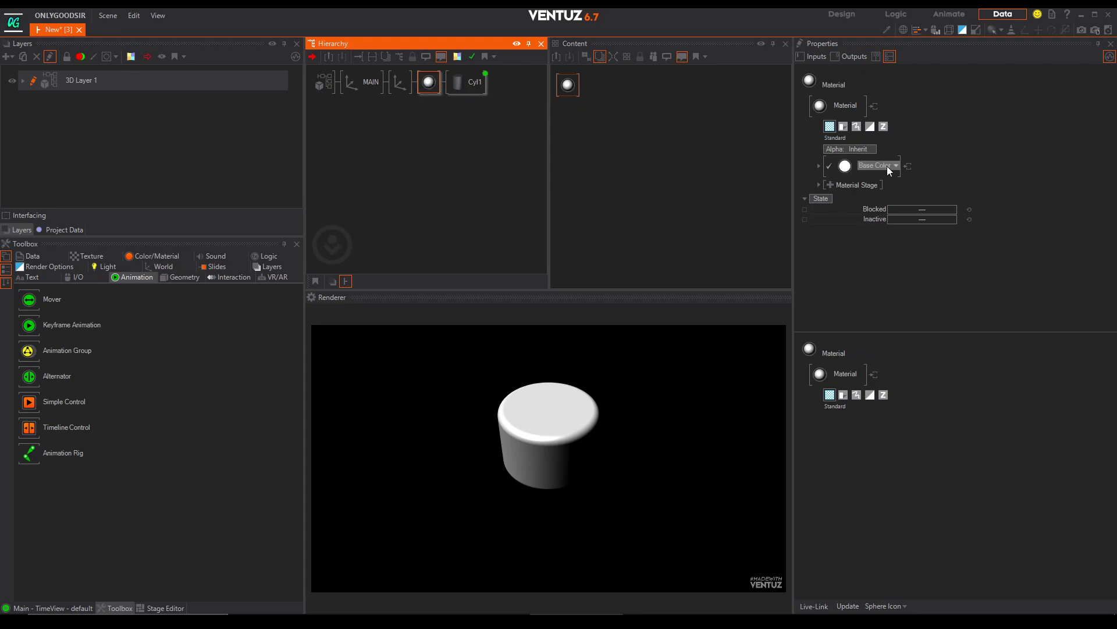
pyautogui.click(819, 166)
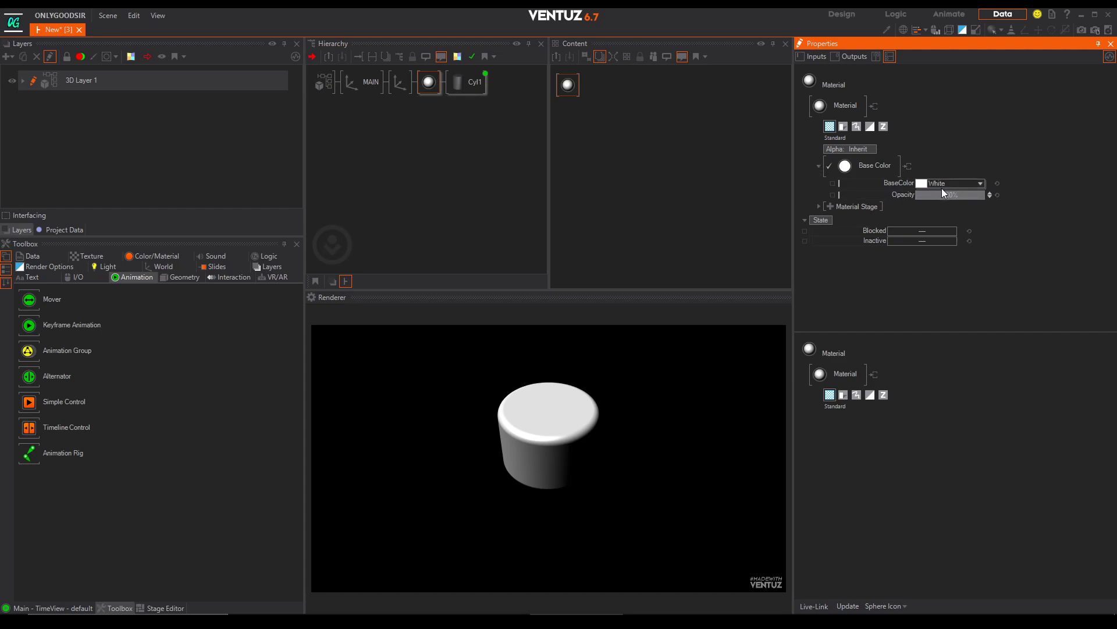
pyautogui.click(980, 183)
pyautogui.click(965, 212)
pyautogui.moveTo(965, 212); pyautogui.dragTo(1010, 230)
pyautogui.click(1035, 203)
pyautogui.click(454, 128)
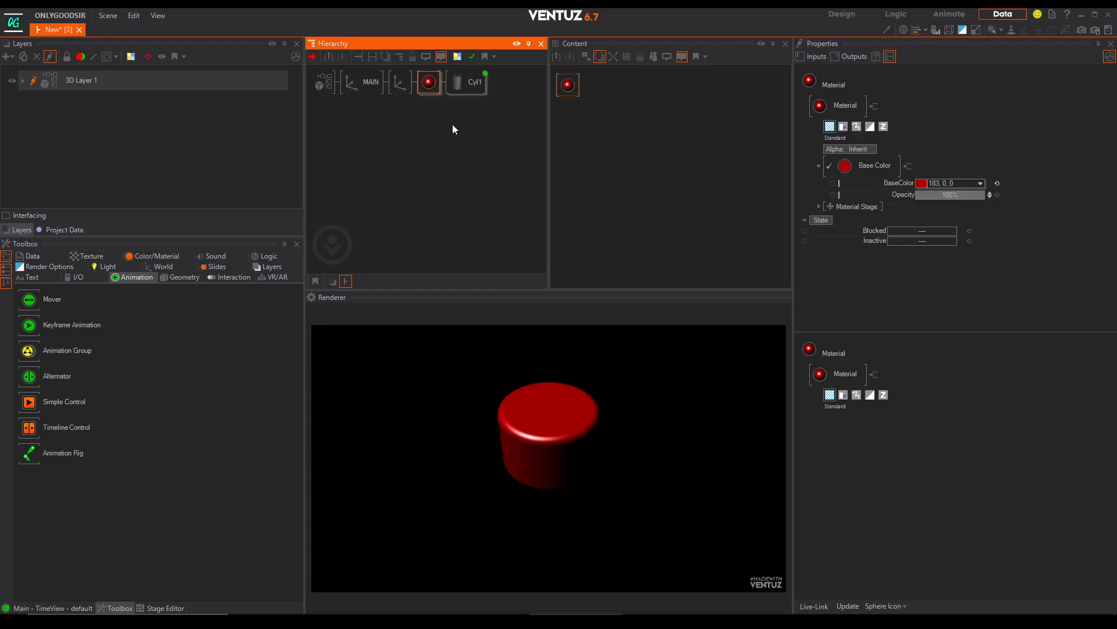
# Step: Insert a Touch Button between the material and the cylinder in the Hierarchy
pyautogui.click(458, 83)
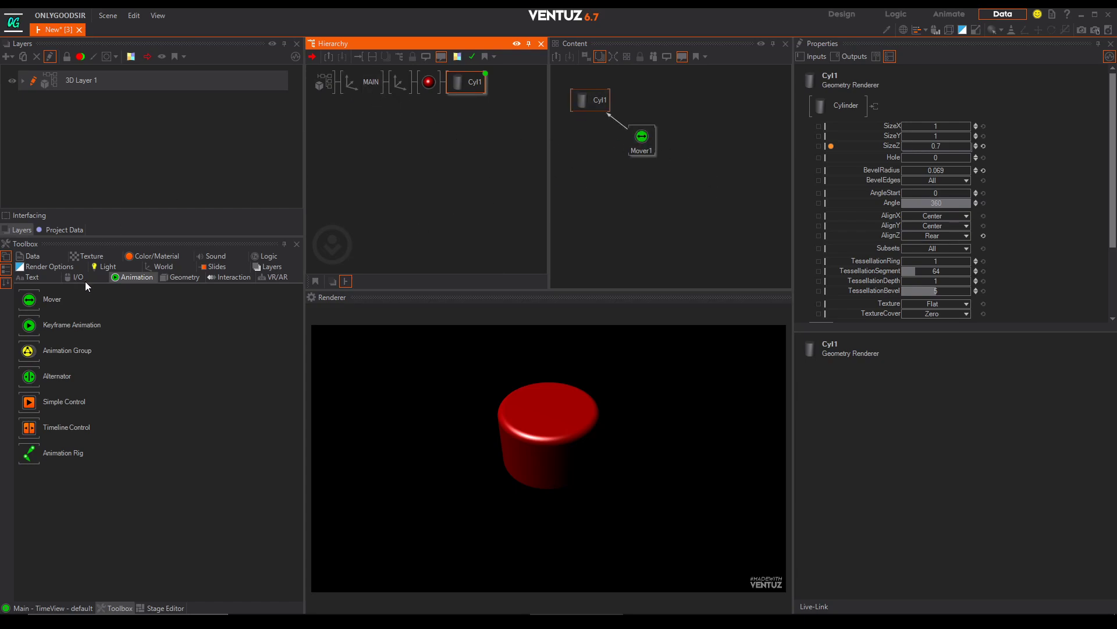
pyautogui.click(233, 277)
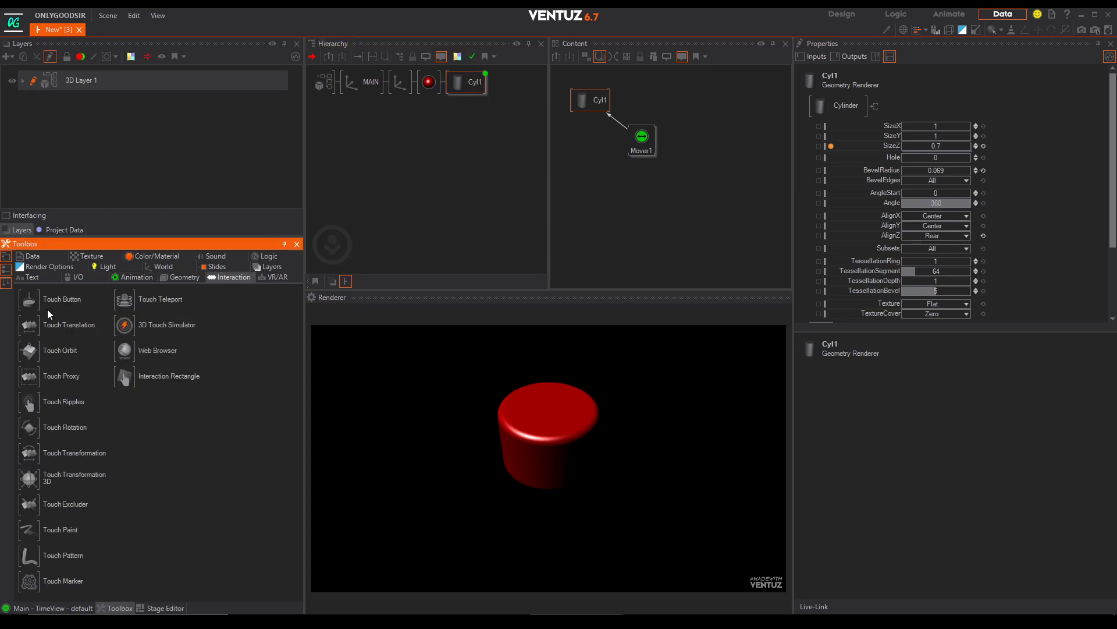
pyautogui.moveTo(26, 306)
pyautogui.mouseDown()
pyautogui.moveTo(314, 248)
pyautogui.moveTo(466, 80)
pyautogui.moveTo(451, 85)
pyautogui.moveTo(439, 189)
pyautogui.moveTo(439, 99)
pyautogui.moveTo(453, 86)
pyautogui.mouseUp()
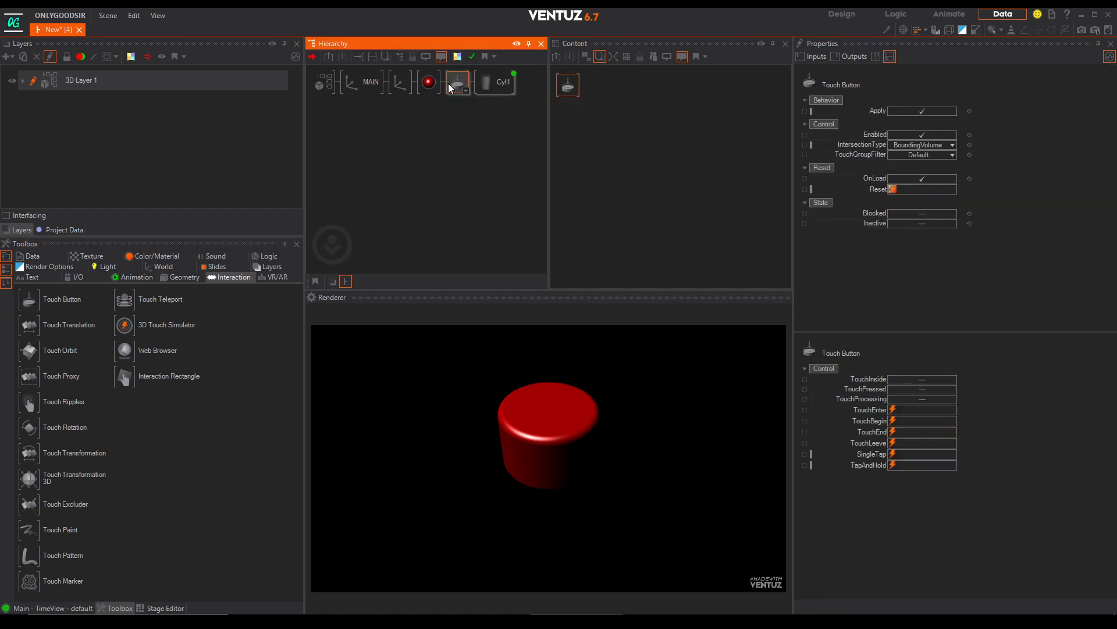
# Step: Show the cylinder's content together with the Touch Button and arrange the Touch Button above the Mover and the cylinder beside it
pyautogui.click(490, 82)
pyautogui.click(632, 86)
pyautogui.moveTo(597, 120); pyautogui.dragTo(588, 138)
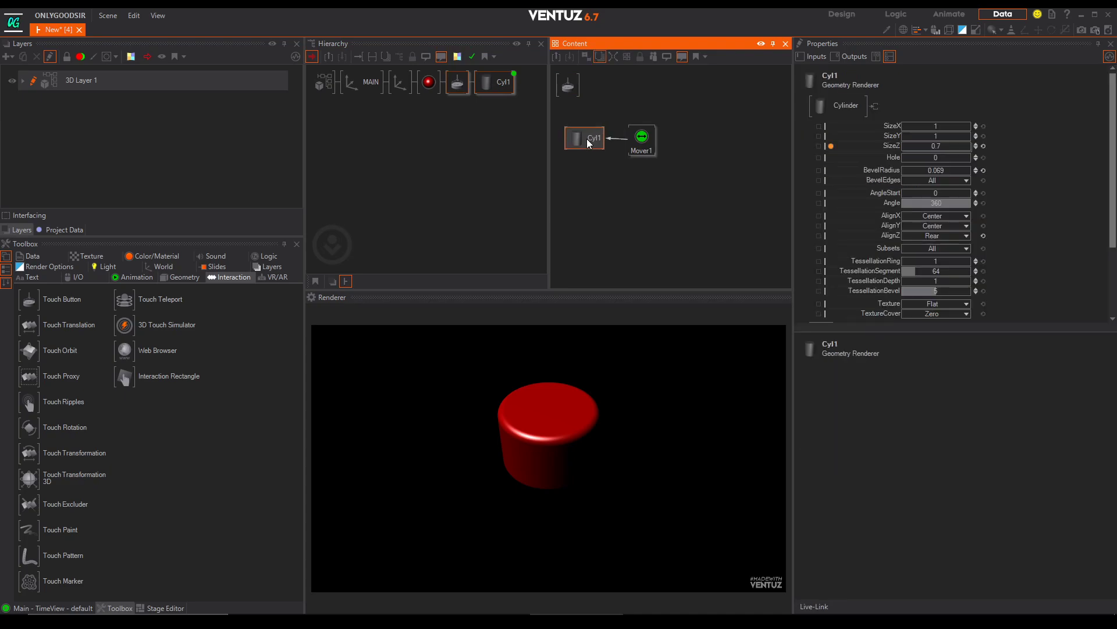
pyautogui.click(605, 97)
pyautogui.moveTo(568, 85); pyautogui.dragTo(640, 91)
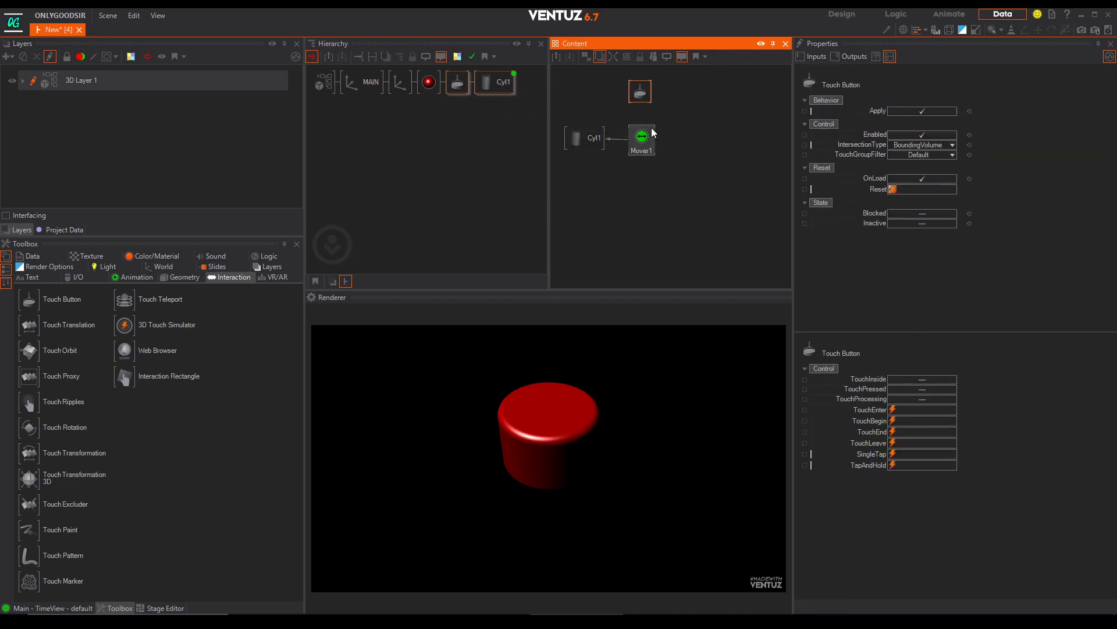
# Step: Bind the Mover's Nudge to the Touch Button's SingleTap event and tidy the Touch Button's position above the Mover
pyautogui.click(653, 142)
pyautogui.moveTo(870, 113); pyautogui.dragTo(639, 90)
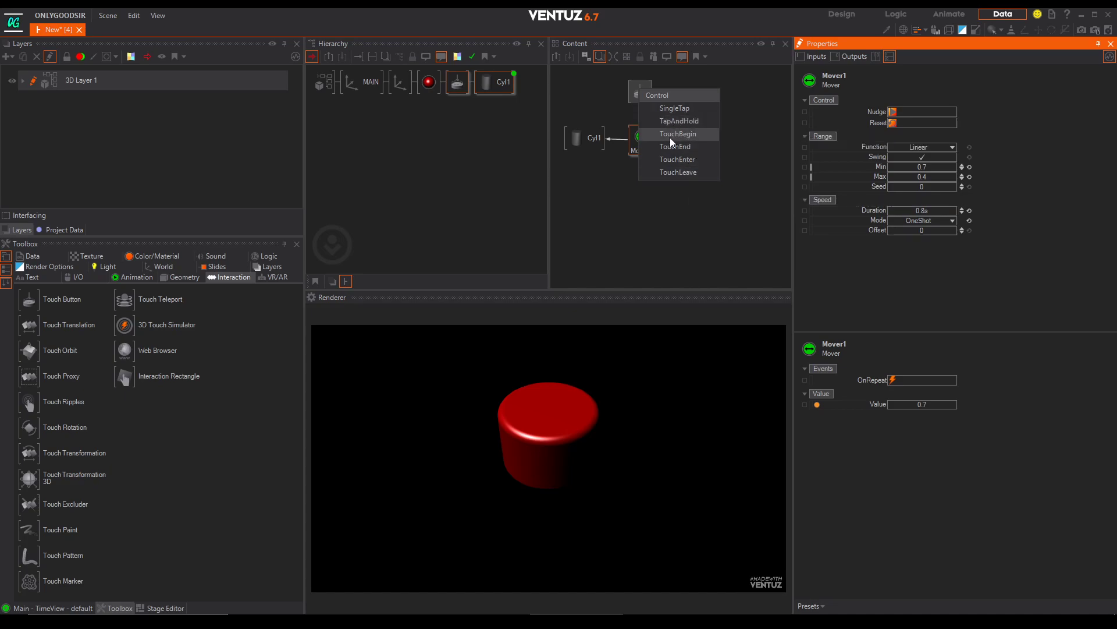
pyautogui.click(679, 111)
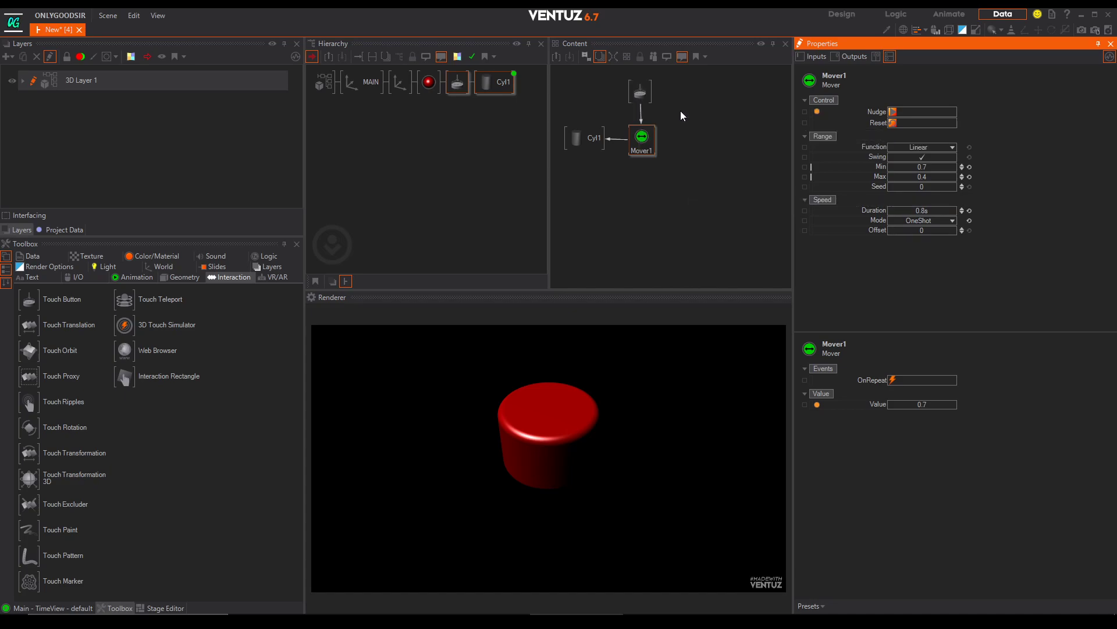
pyautogui.click(638, 94)
pyautogui.moveTo(639, 99); pyautogui.dragTo(643, 100)
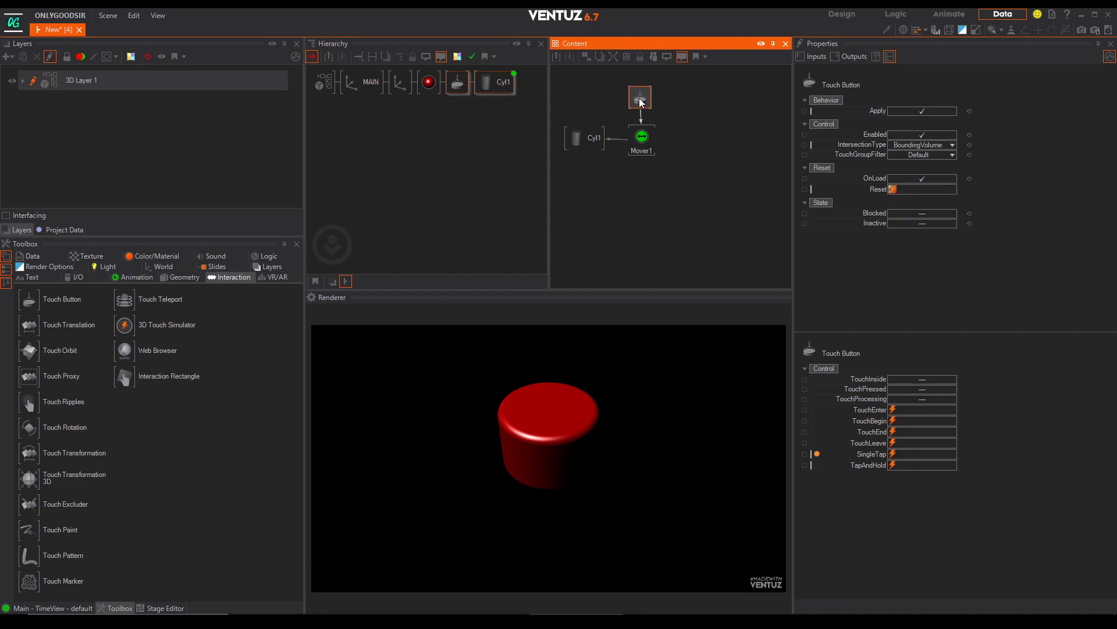
# Step: Test the touch interaction by repeatedly tapping the red button in the Renderer, checking the Mover's Nudge binding
pyautogui.click(539, 419)
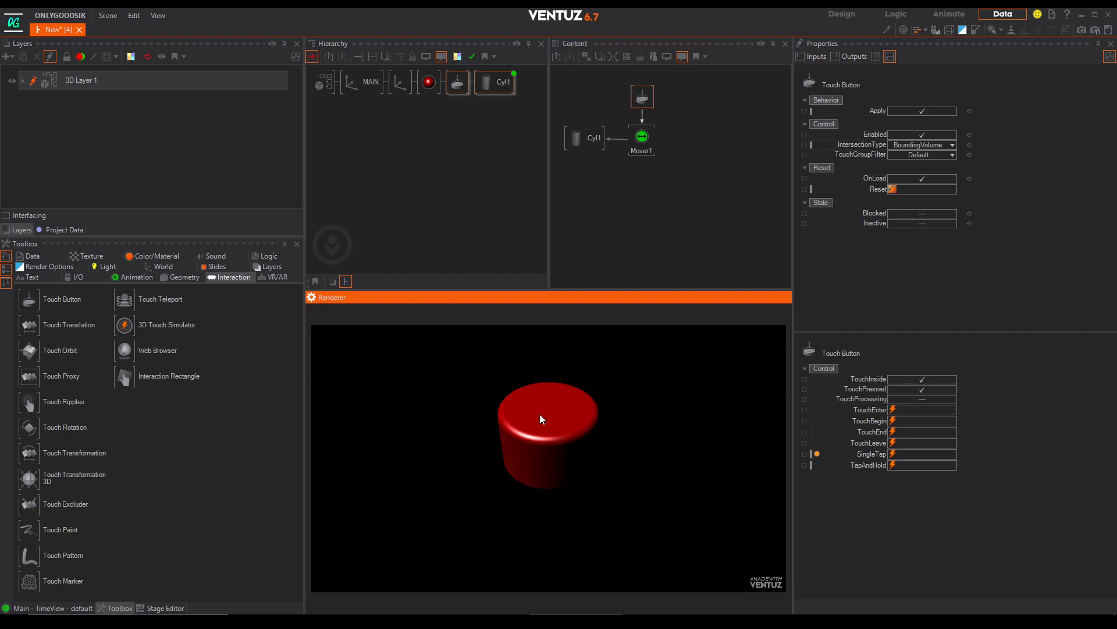
pyautogui.click(549, 413)
pyautogui.click(642, 138)
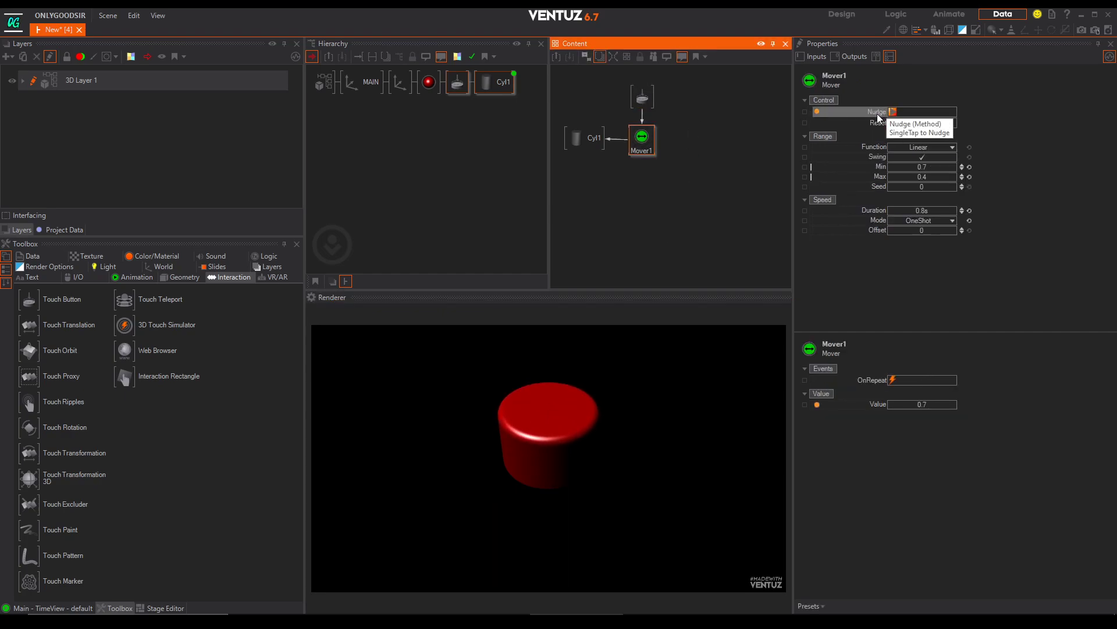
pyautogui.click(565, 413)
pyautogui.click(565, 413)
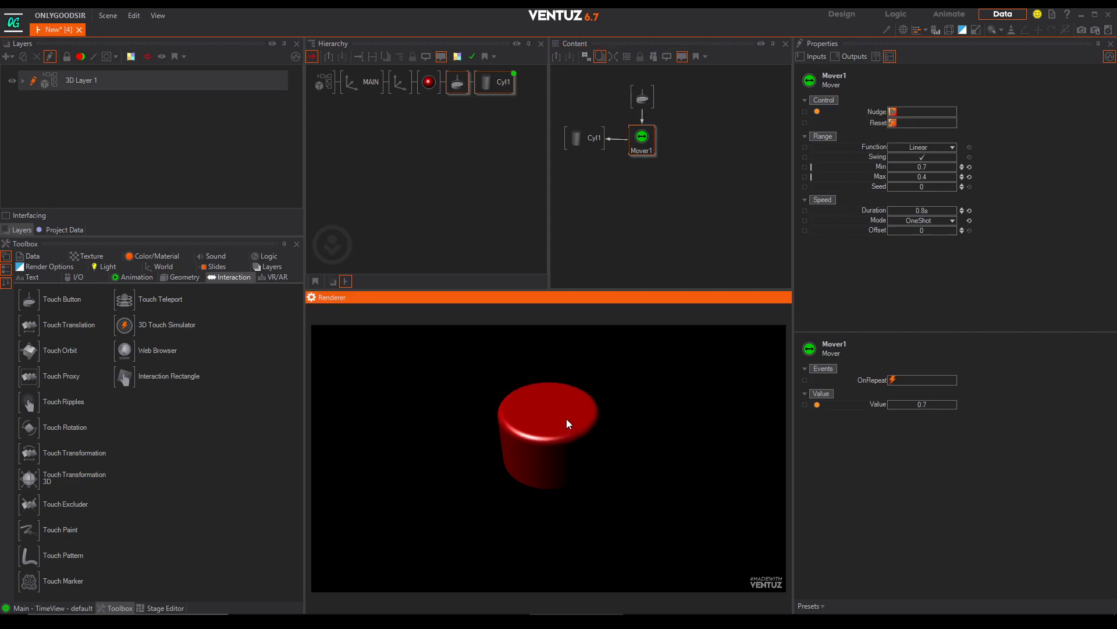
pyautogui.click(567, 418)
pyautogui.click(566, 418)
pyautogui.click(567, 418)
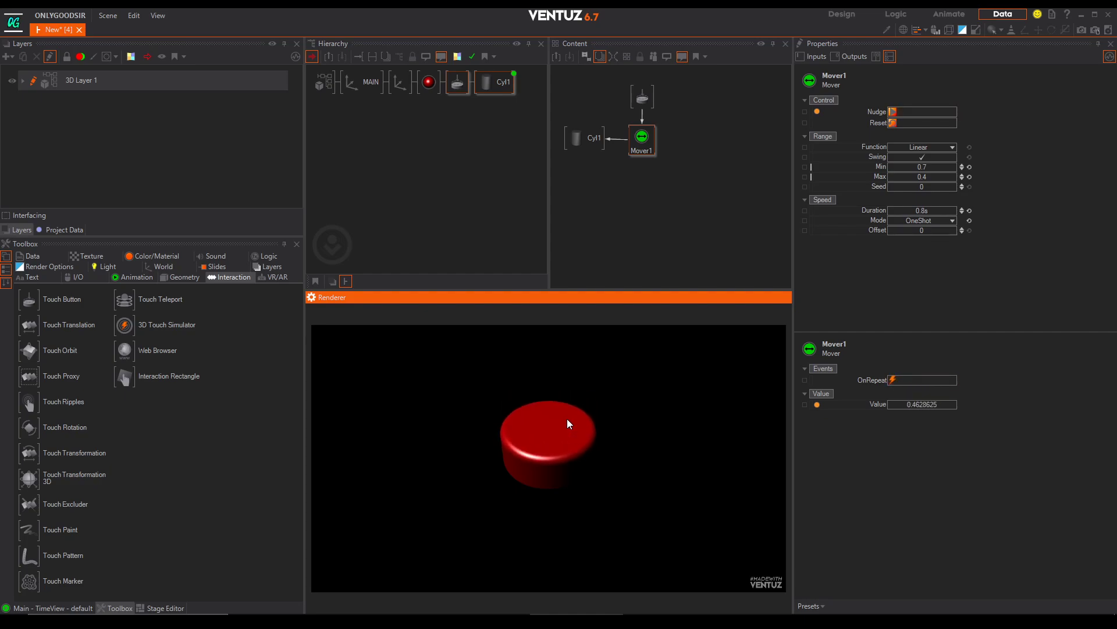
# Step: Set the Mover's Duration to 1.5 s and test it by tapping the rendered button
pyautogui.click(969, 211)
pyautogui.click(932, 212)
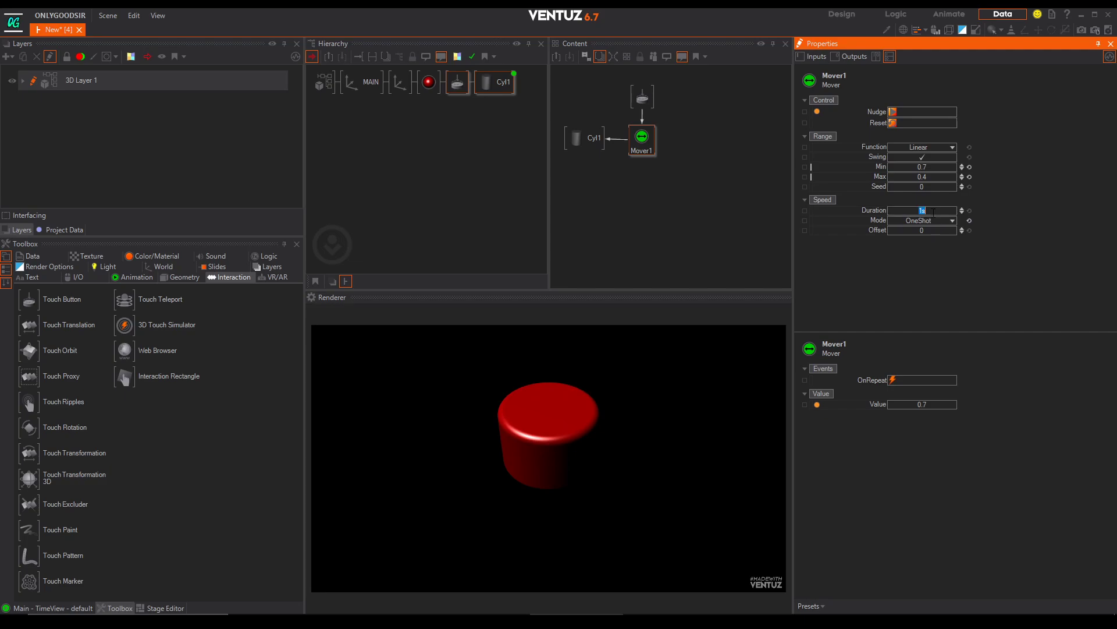
pyautogui.write('1.5')
pyautogui.press('Return')
pyautogui.click(549, 410)
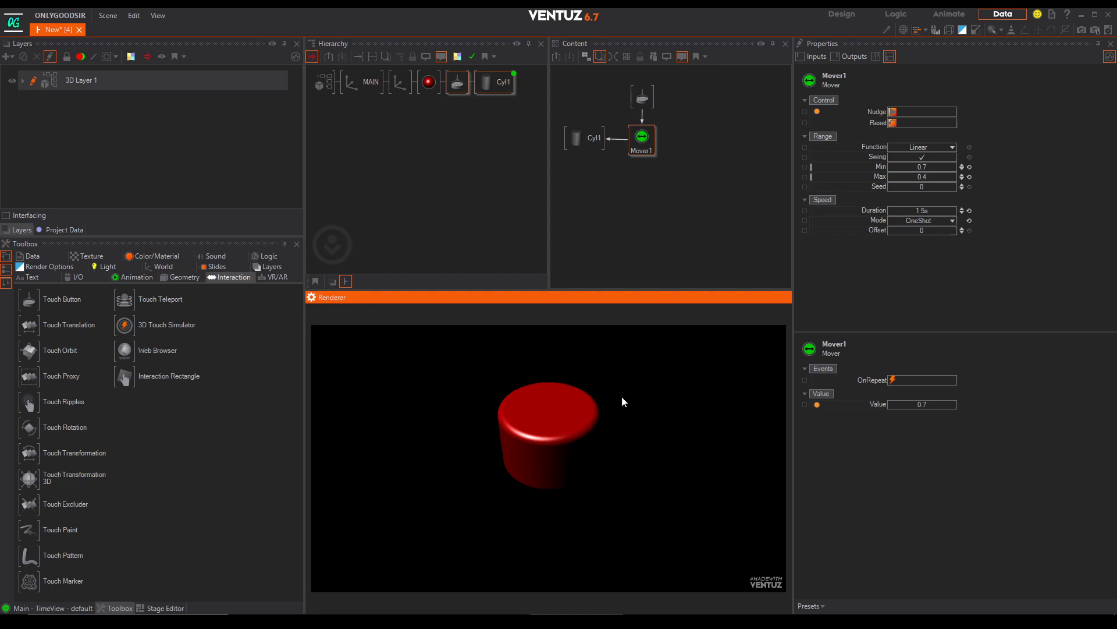
# Step: Set the Mover's Duration to 1 s
pyautogui.click(940, 209)
pyautogui.write('1')
pyautogui.press('Return')
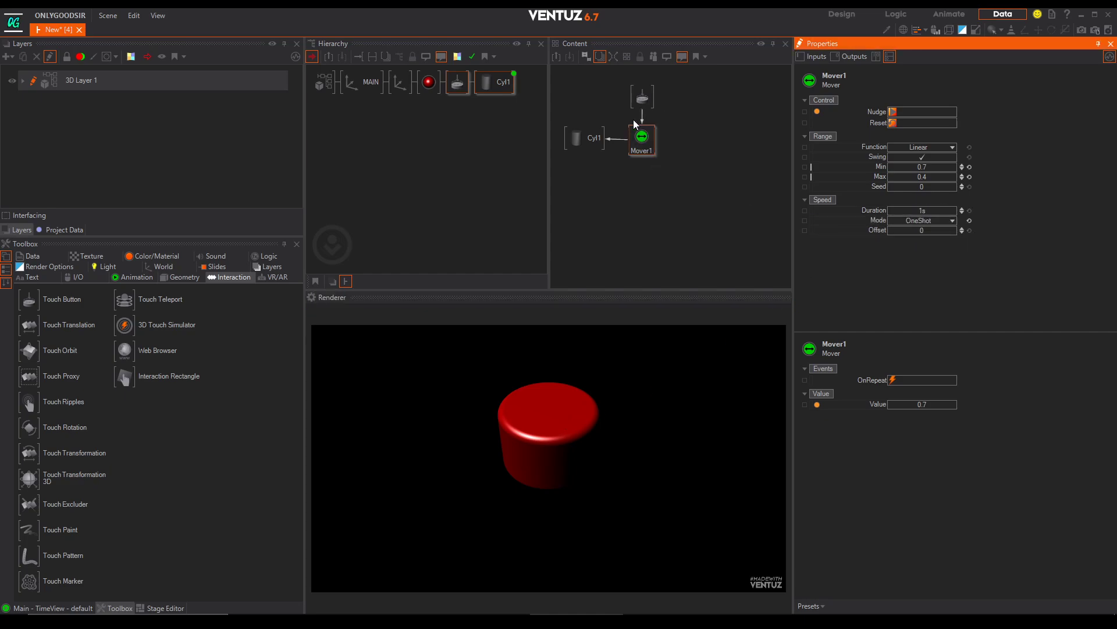
# Step: Add a second Axis under MAIN, parallel to the button's branch, and attach a new Cylinder to it
pyautogui.click(458, 117)
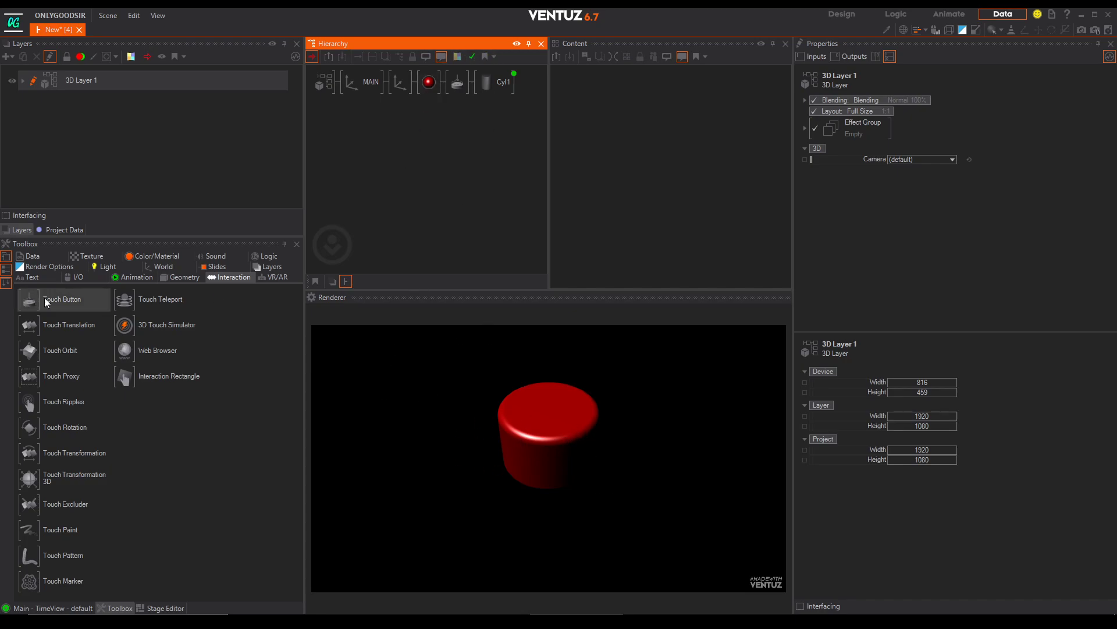
pyautogui.click(156, 269)
pyautogui.moveTo(34, 302); pyautogui.dragTo(403, 94)
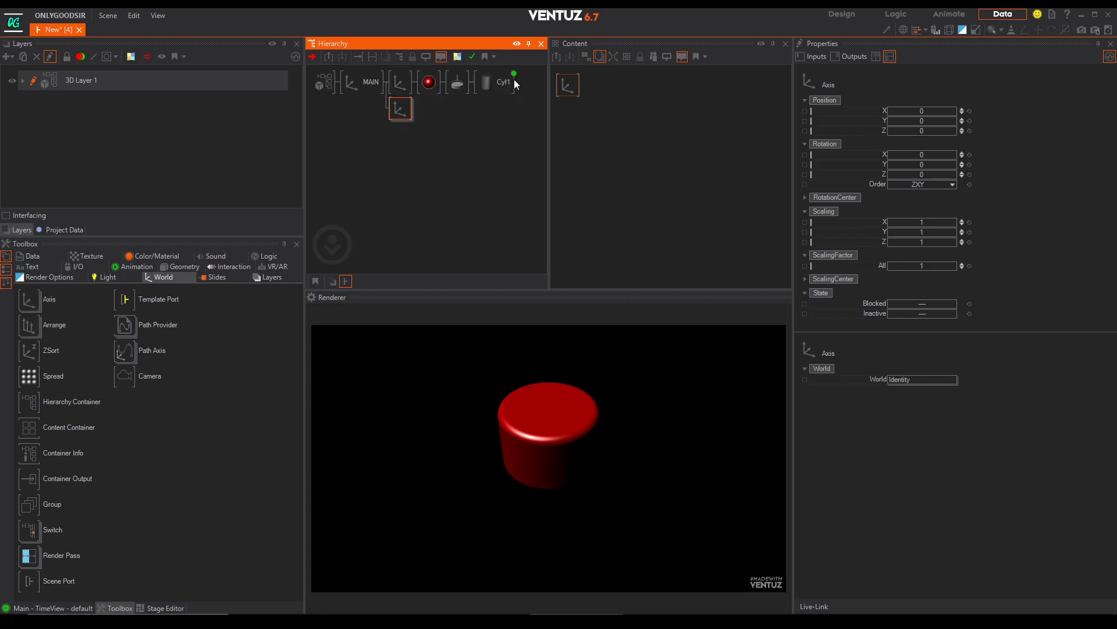
pyautogui.click(187, 267)
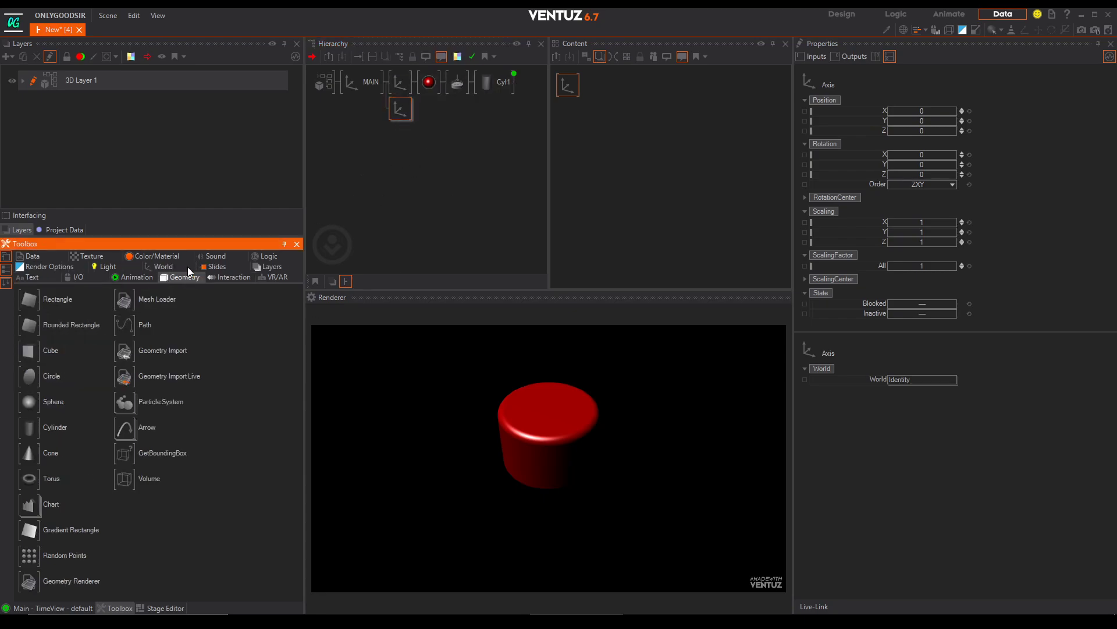
pyautogui.moveTo(29, 431); pyautogui.dragTo(428, 111)
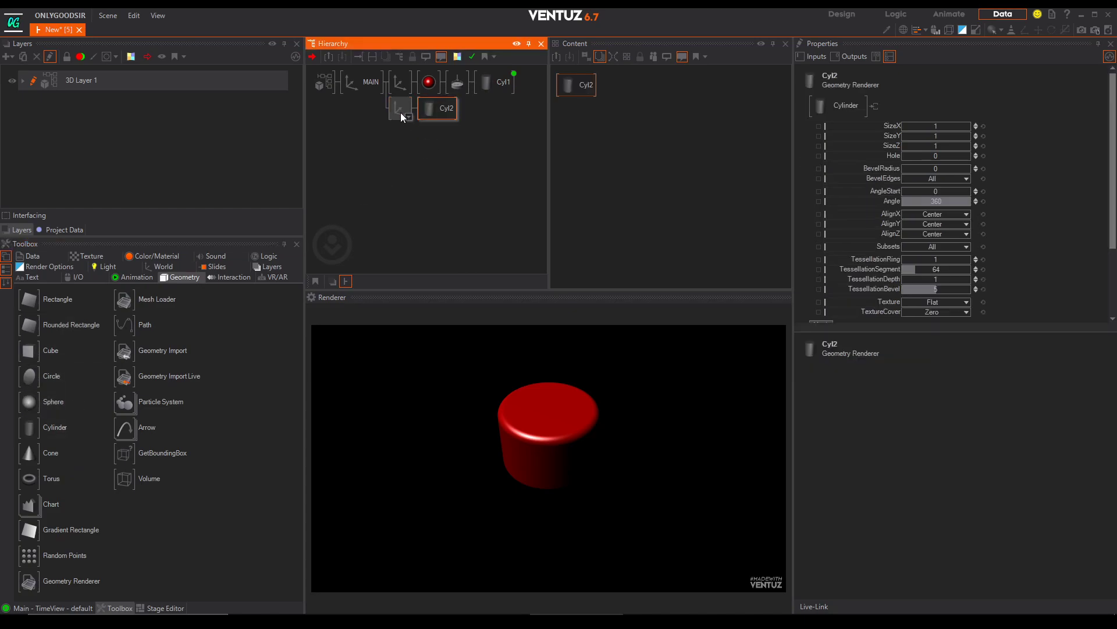
# Step: Enlarge the second cylinder by setting its Axis's overall ScalingFactor to 9.7
pyautogui.click(400, 113)
pyautogui.click(922, 266)
pyautogui.moveTo(922, 266); pyautogui.dragTo(949, 266)
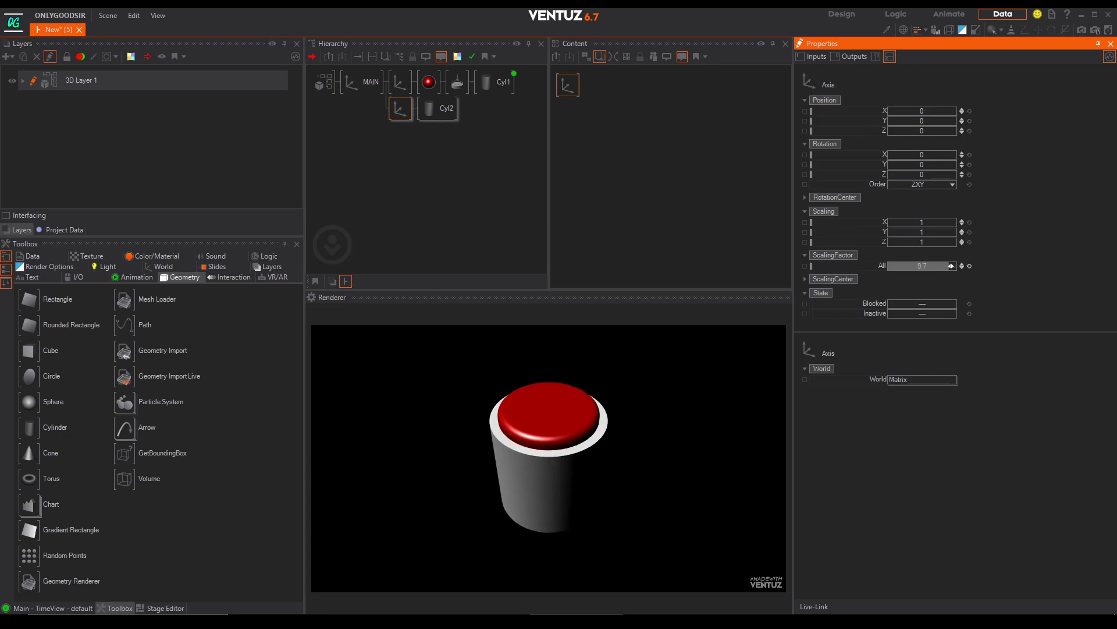
# Step: Reduce the second cylinder's SizeZ to form a flat base and set its Axis's Position Z to about -1.25
pyautogui.click(445, 111)
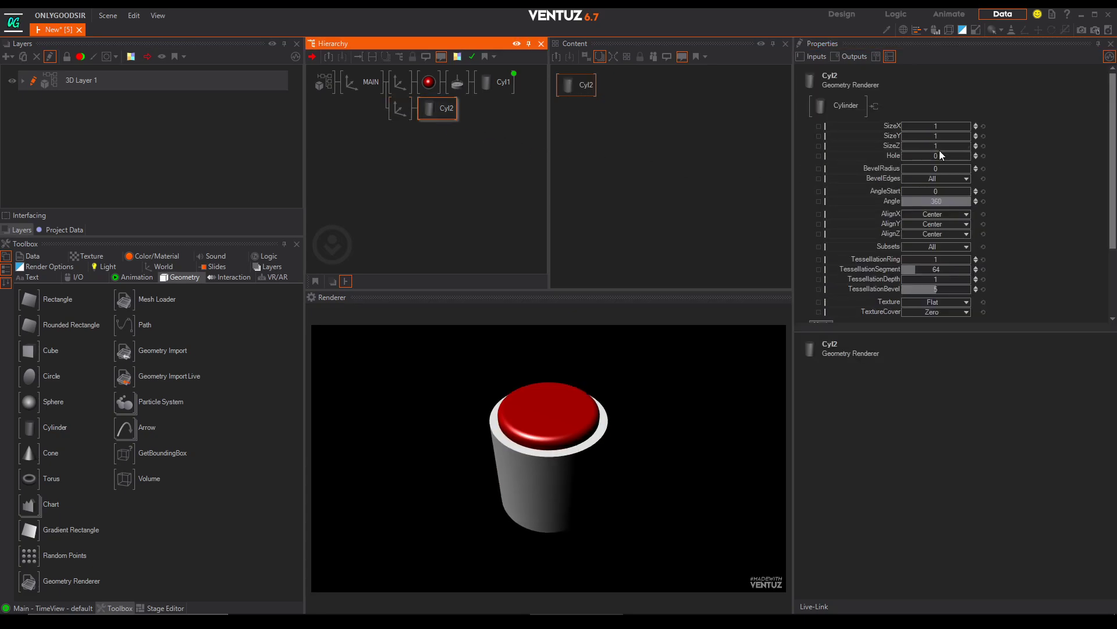
pyautogui.moveTo(939, 147); pyautogui.dragTo(887, 127)
pyautogui.click(399, 108)
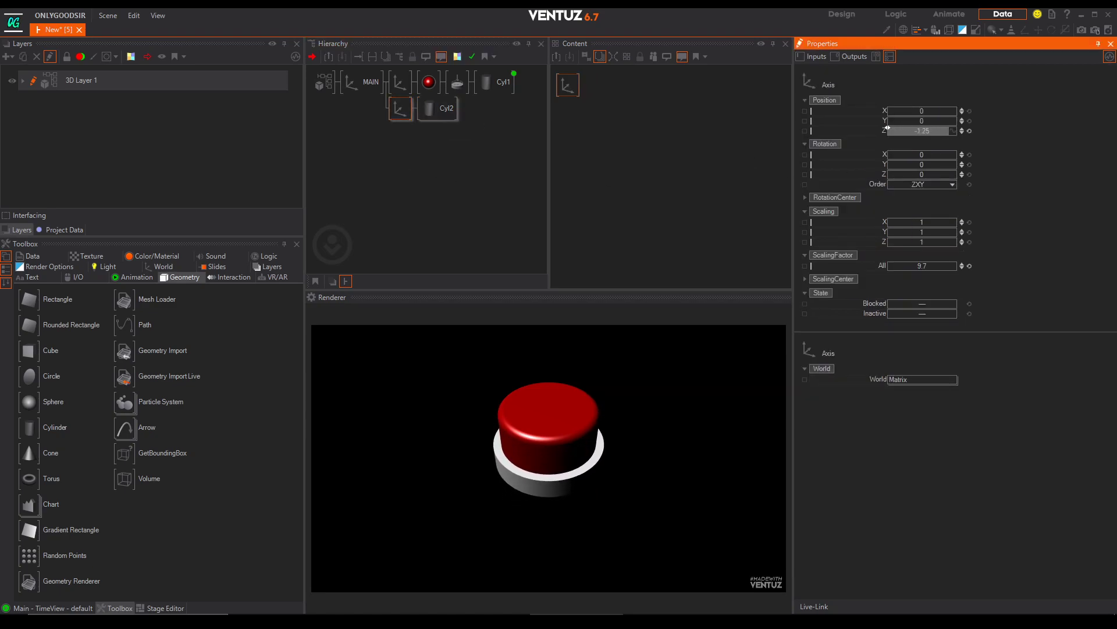
# Step: Test the red button's press animation and set the base cylinder's BevelRadius to 0.028
pyautogui.click(551, 432)
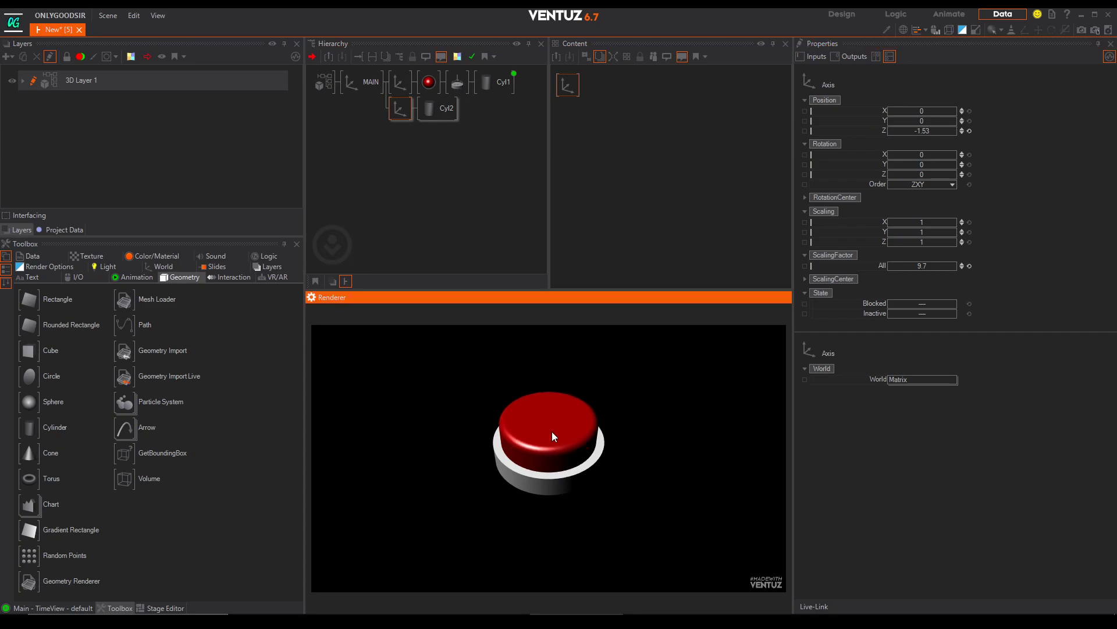
pyautogui.click(425, 106)
pyautogui.moveTo(940, 170)
pyautogui.mouseDown()
pyautogui.moveTo(952, 168)
pyautogui.moveTo(942, 170)
pyautogui.mouseUp()
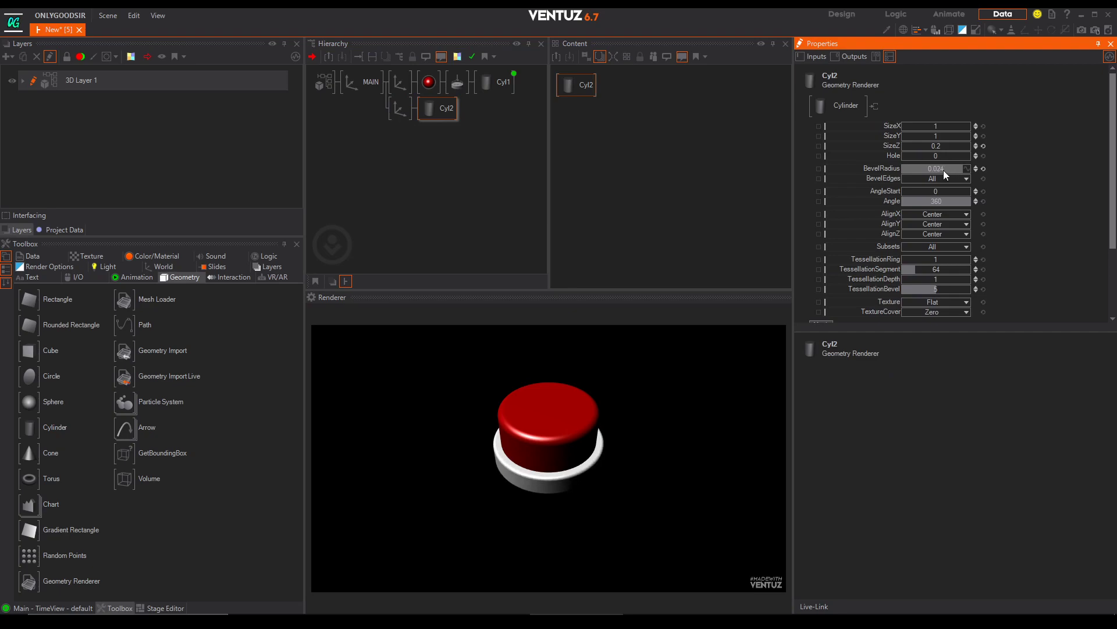
pyautogui.click(438, 116)
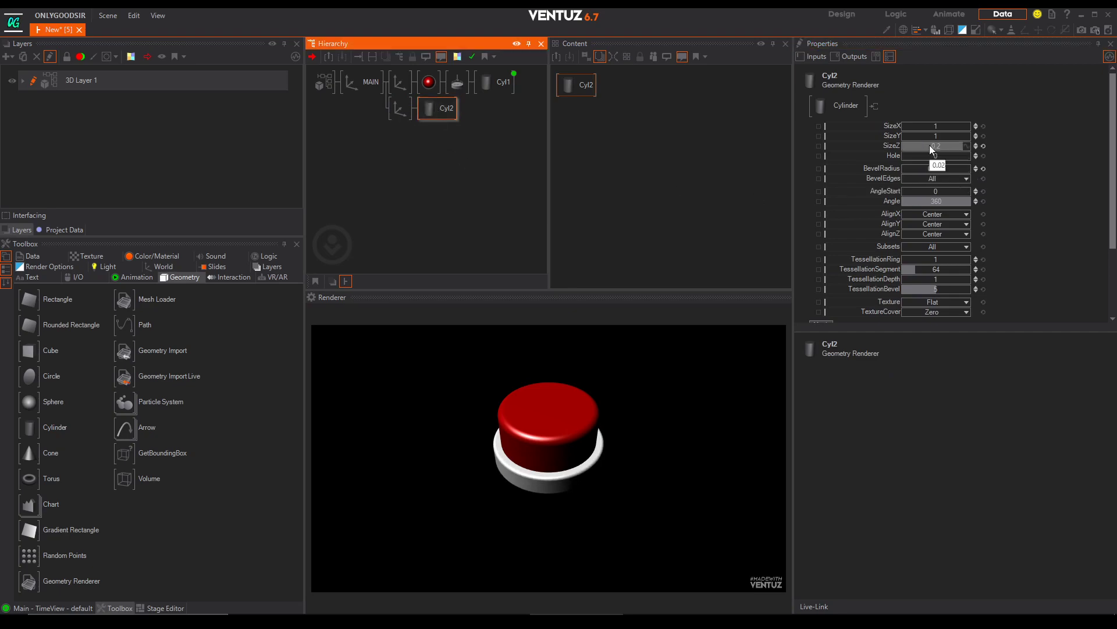
pyautogui.moveTo(947, 169); pyautogui.dragTo(936, 166)
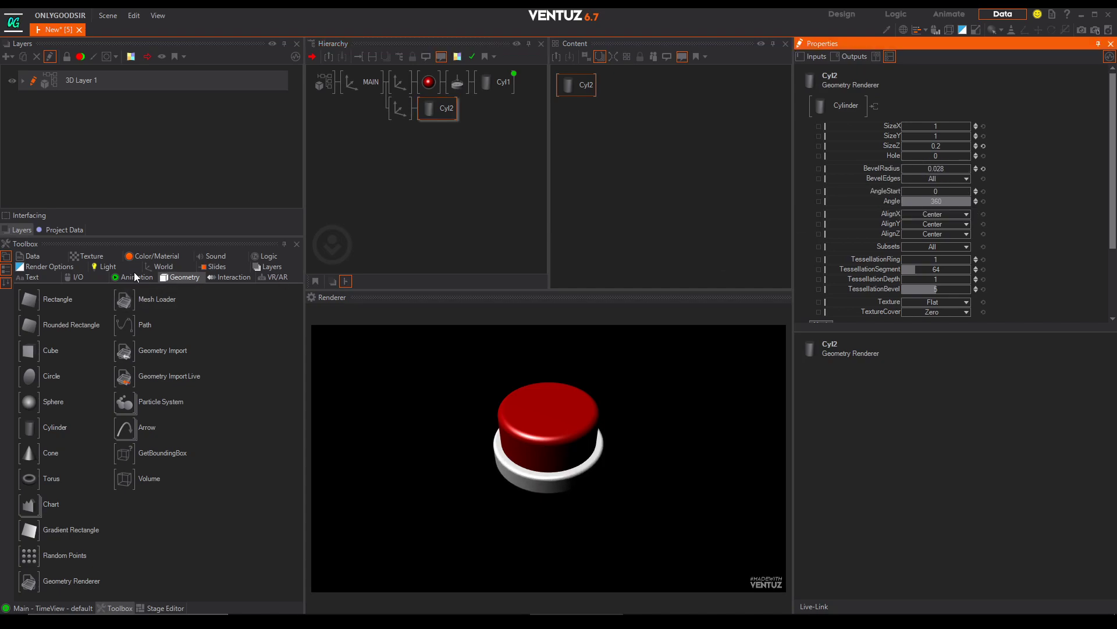
# Step: Insert a Material node before the base cylinder and set its BaseColor to grey 122, 122, 122
pyautogui.click(149, 258)
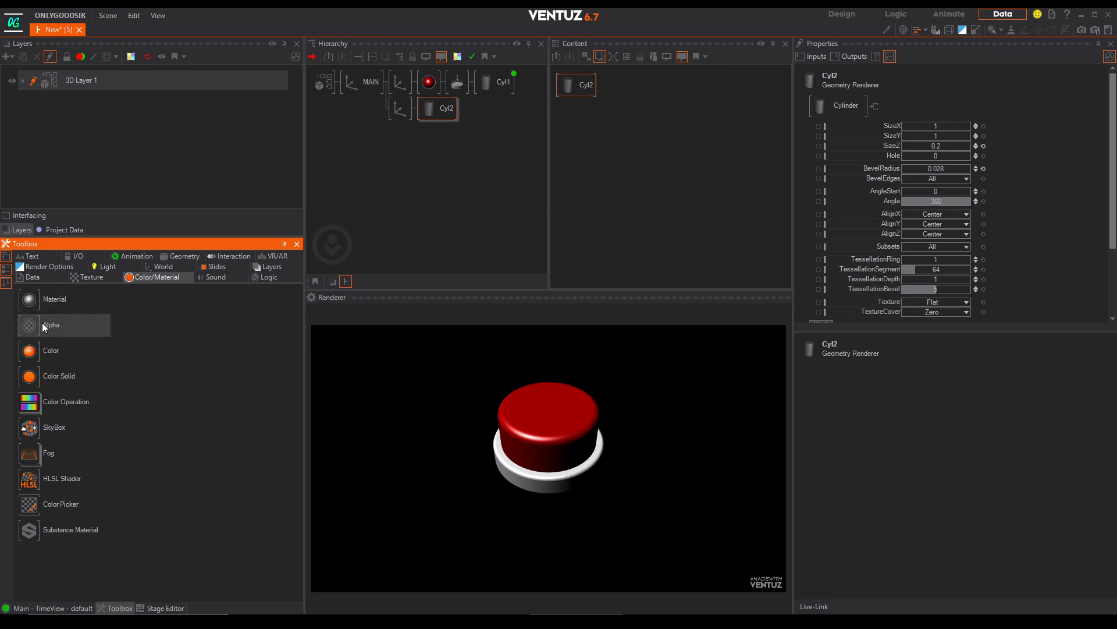
pyautogui.moveTo(46, 297)
pyautogui.mouseDown()
pyautogui.moveTo(435, 108)
pyautogui.moveTo(424, 110)
pyautogui.mouseUp()
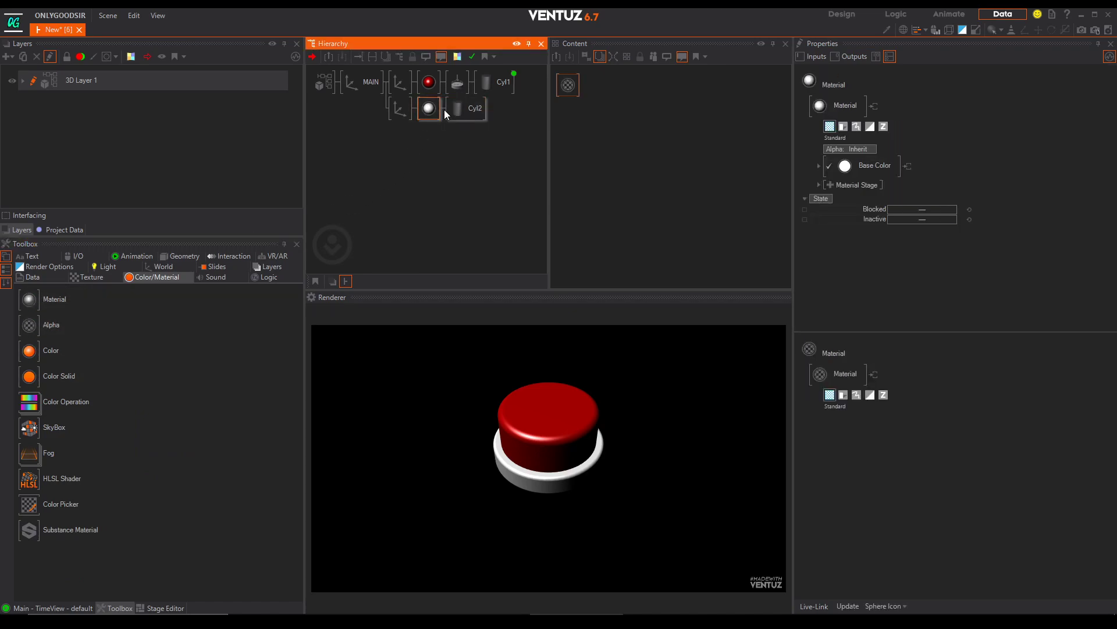
pyautogui.click(818, 166)
pyautogui.click(976, 183)
pyautogui.moveTo(931, 228); pyautogui.dragTo(927, 221)
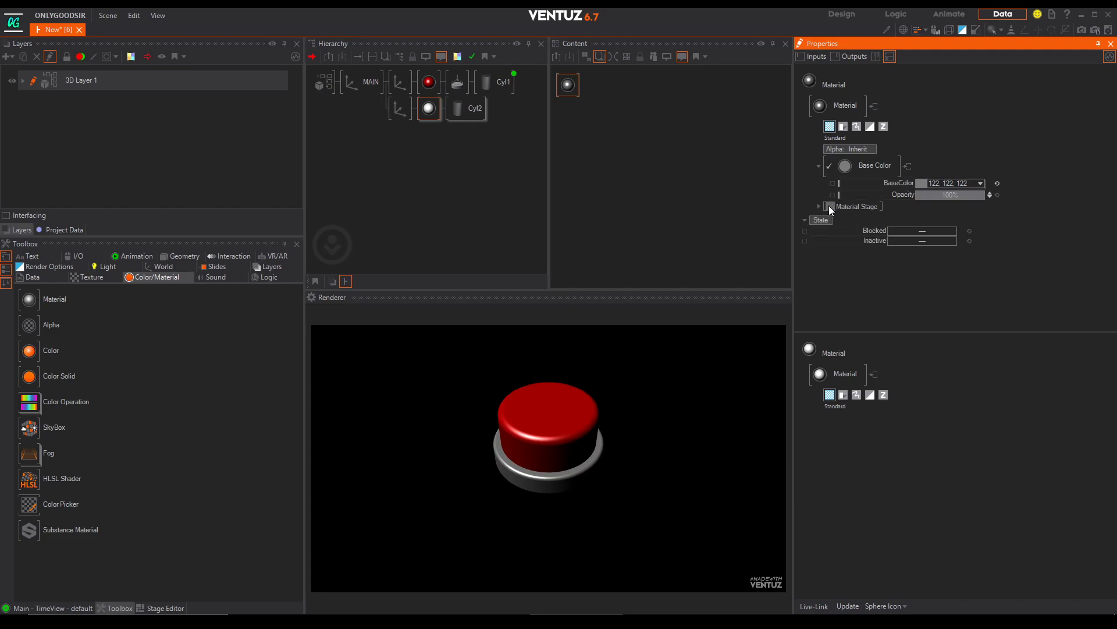
# Step: Add a Base texture stage to the base cylinder's material
pyautogui.click(830, 208)
pyautogui.moveTo(823, 208)
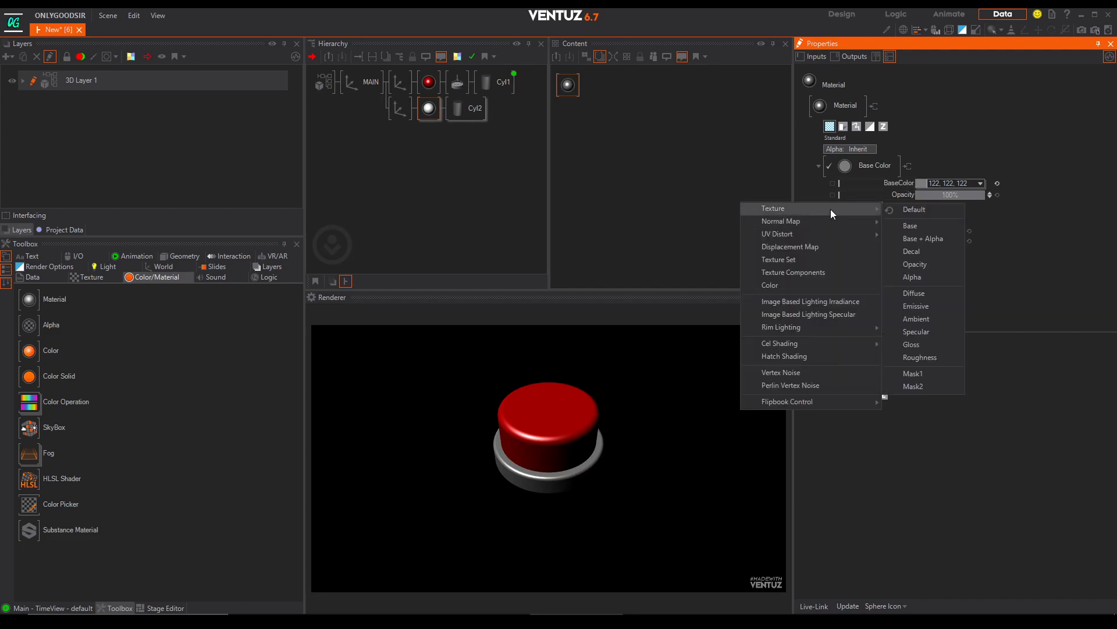
pyautogui.click(910, 226)
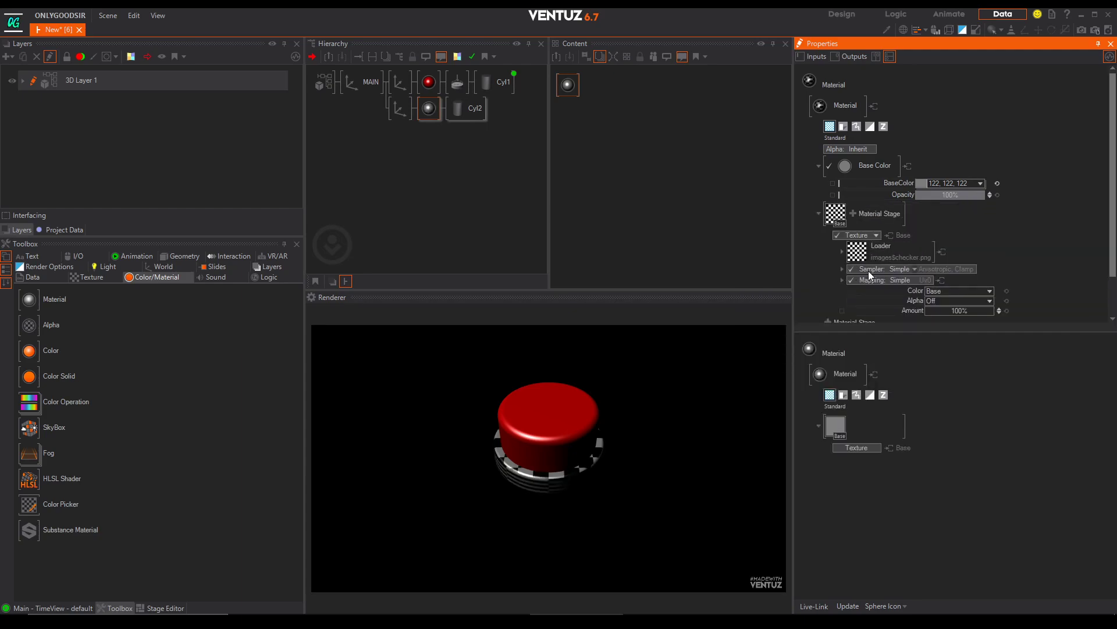
# Step: Set the base texture's mapping to 3D Mapping with World Space Reflection and its sampler to Simple Wrap
pyautogui.scroll(-1, 928, 294)
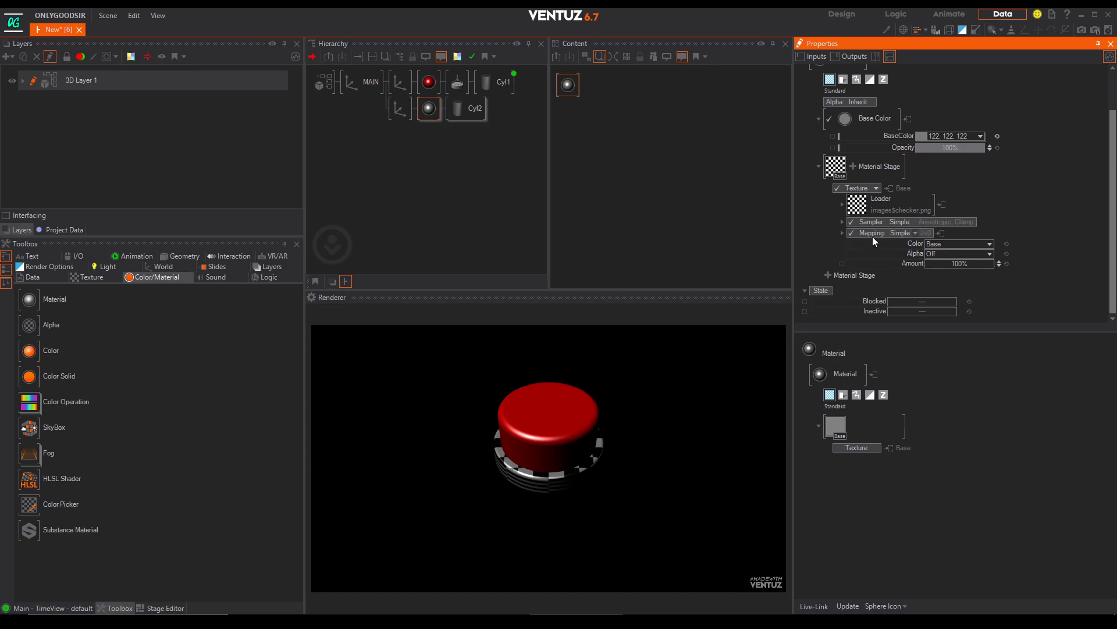
pyautogui.click(910, 233)
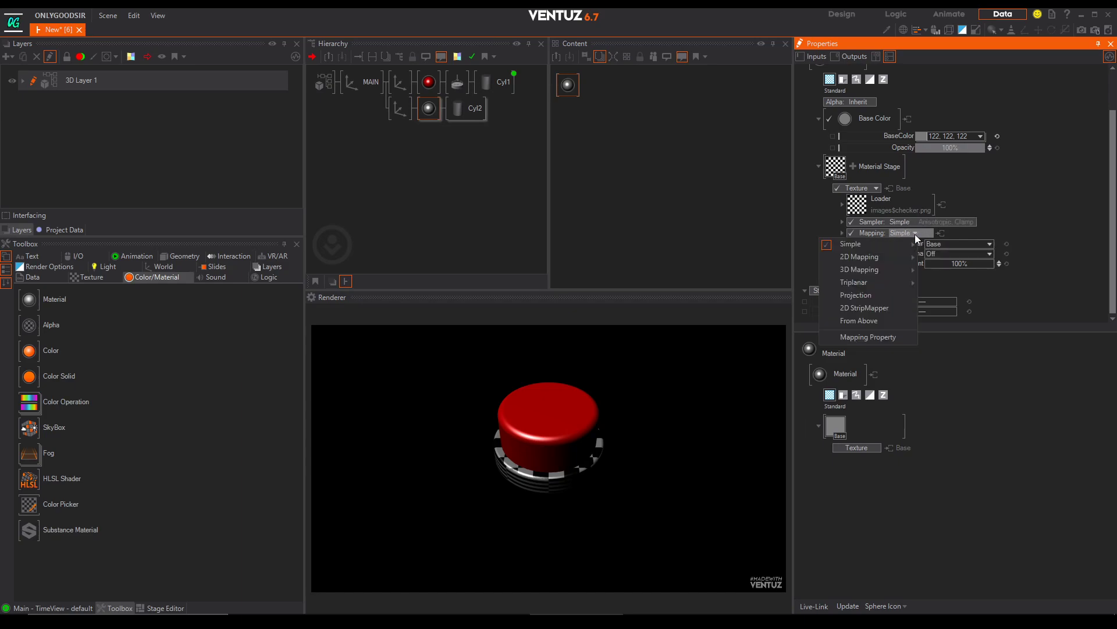
pyautogui.moveTo(892, 270)
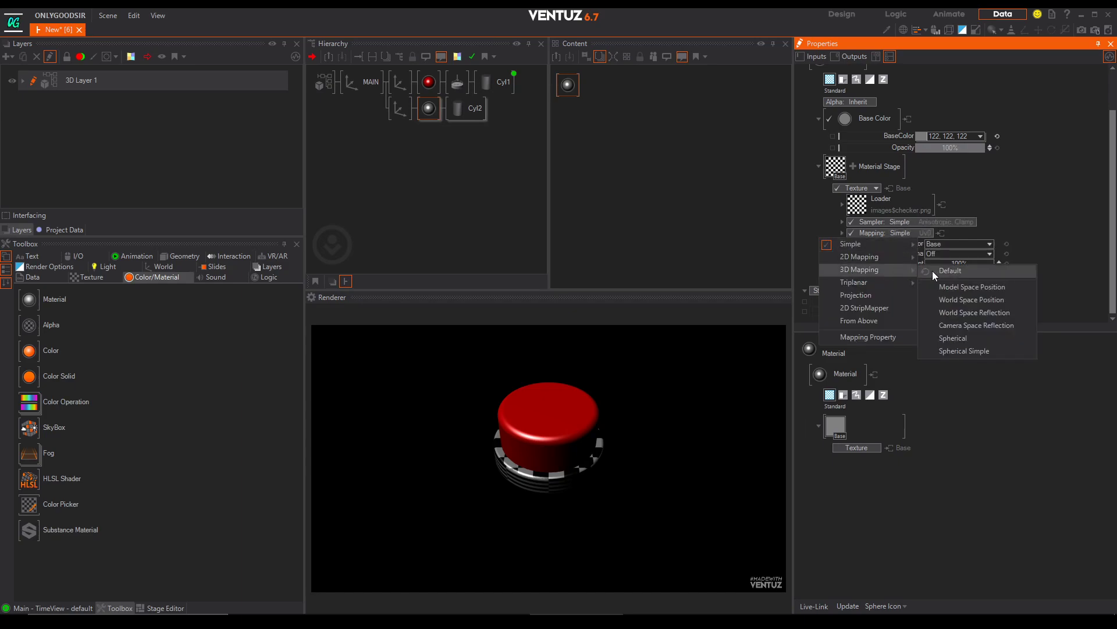
pyautogui.click(972, 314)
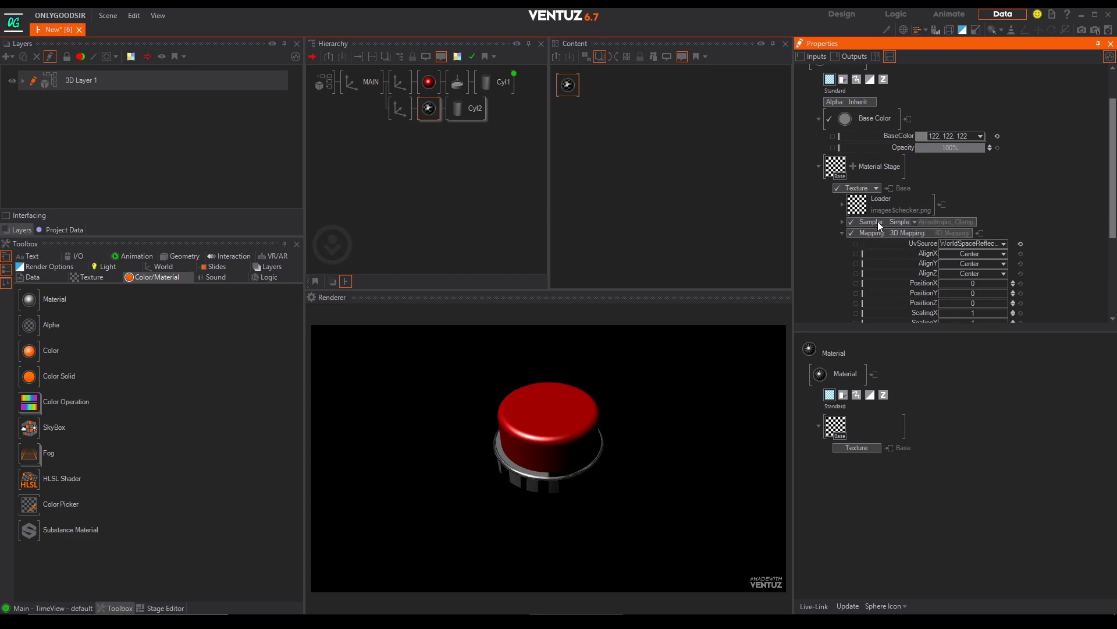
pyautogui.click(913, 222)
pyautogui.moveTo(893, 232)
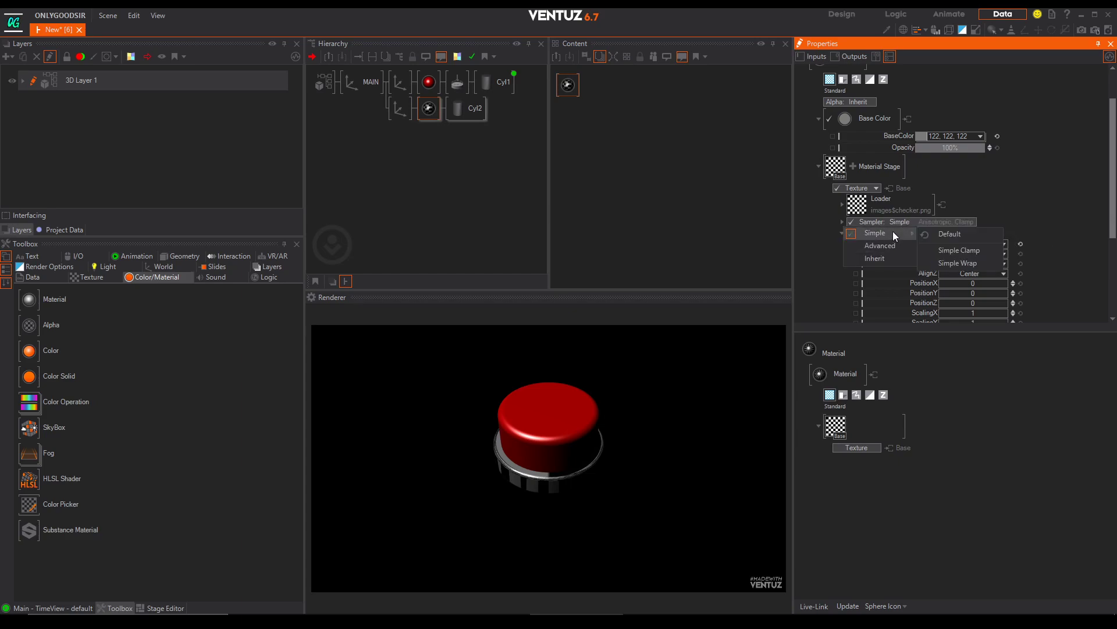
pyautogui.click(955, 261)
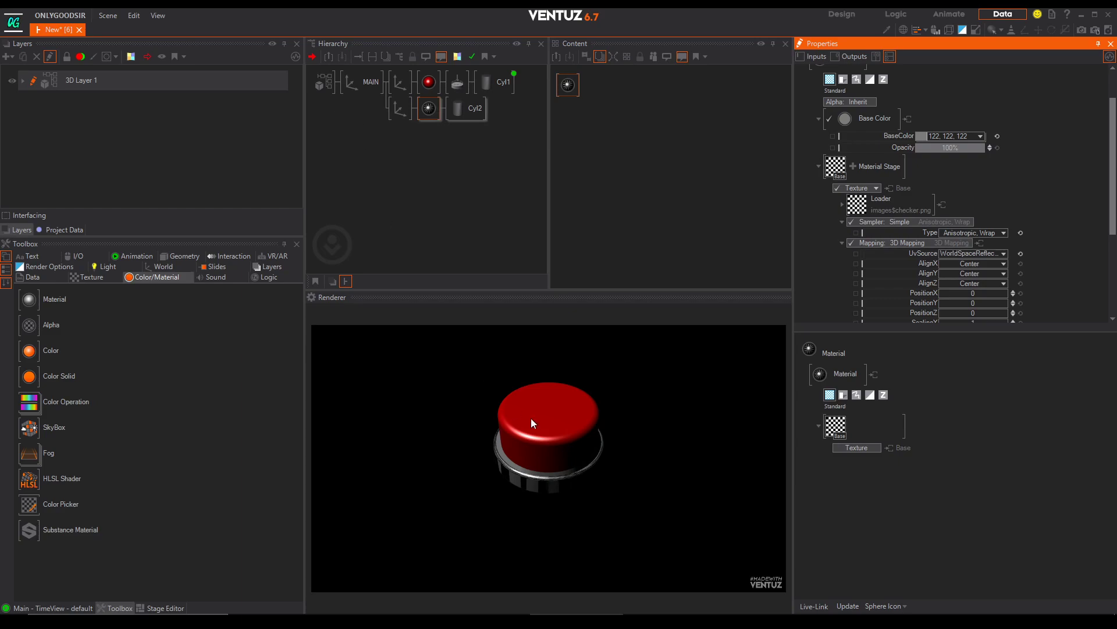
# Step: Tilt the whole button by setting the MAIN Axis's Rotation X to 54
pyautogui.click(368, 85)
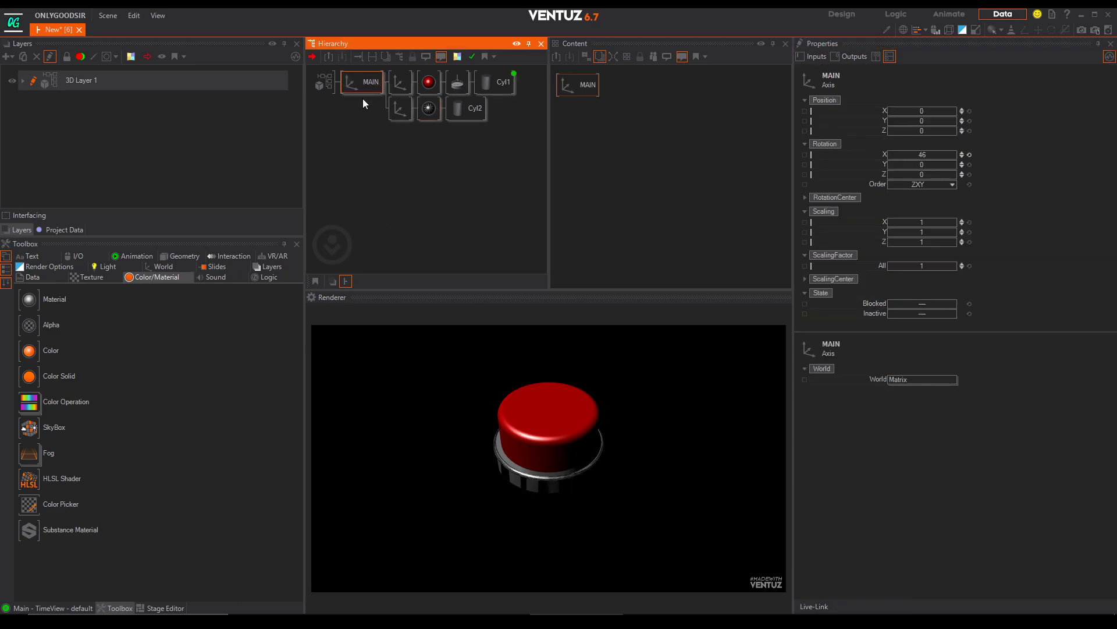
pyautogui.moveTo(925, 153)
pyautogui.mouseDown()
pyautogui.moveTo(912, 162)
pyautogui.moveTo(925, 158)
pyautogui.mouseUp()
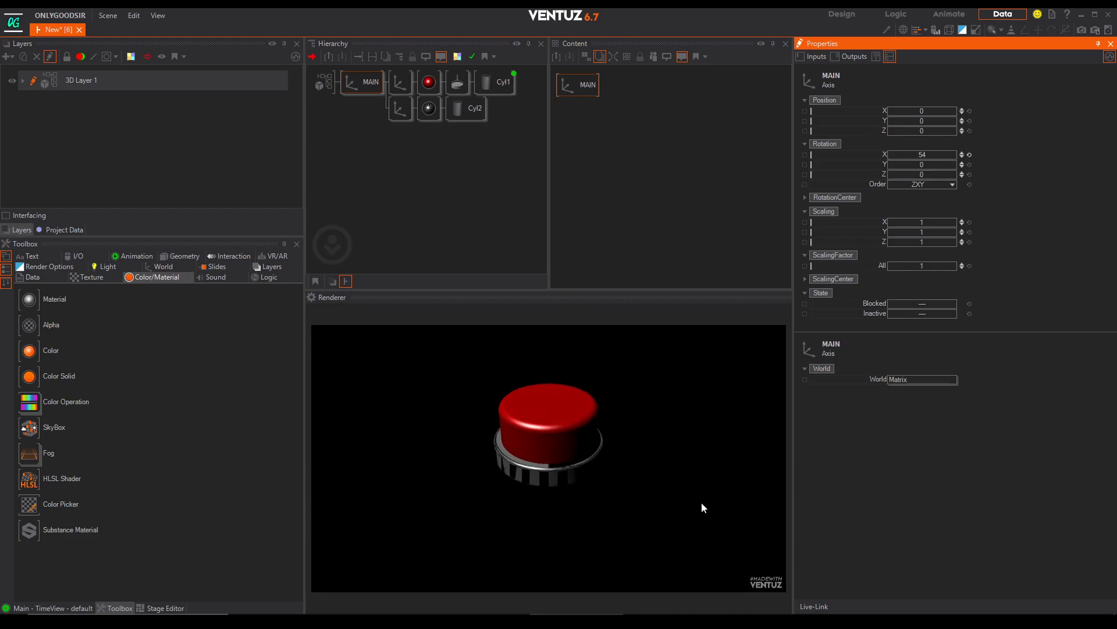
# Step: Set the base material's texture mapping to a ScalingFactorAll of 2.27 and a RotationZ of 32
pyautogui.click(428, 109)
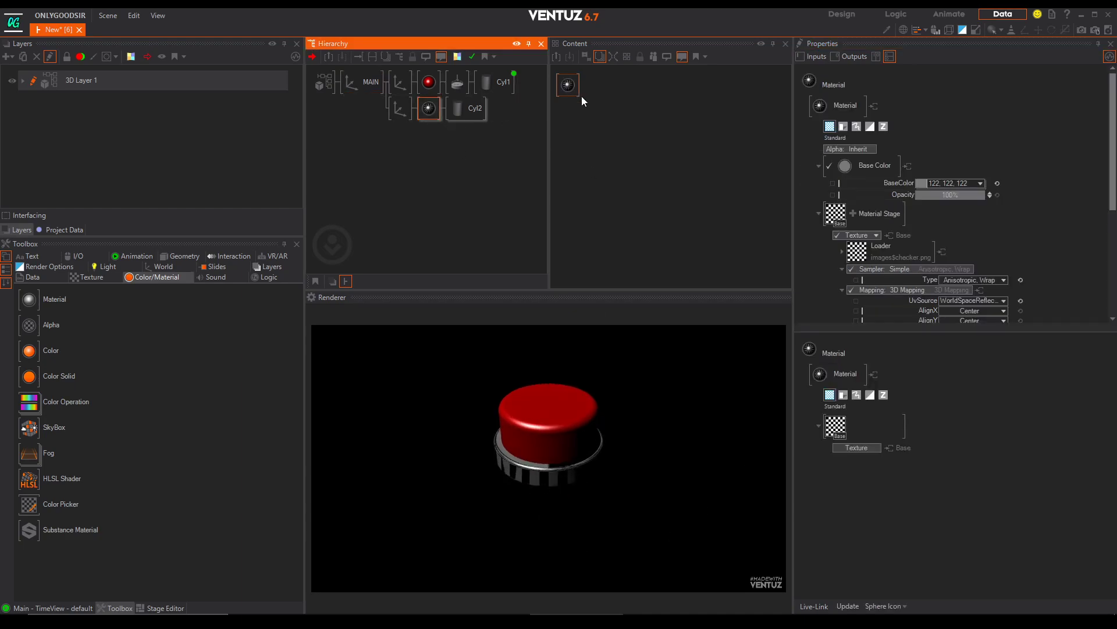
pyautogui.scroll(-5, 931, 232)
pyautogui.scroll(-3, 952, 265)
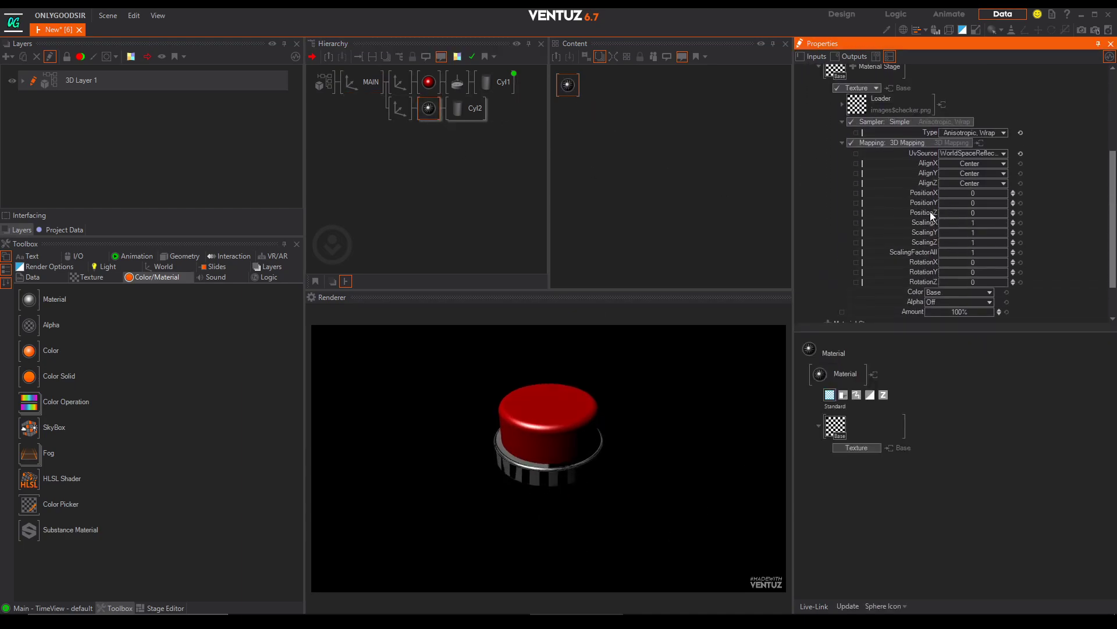
pyautogui.click(429, 107)
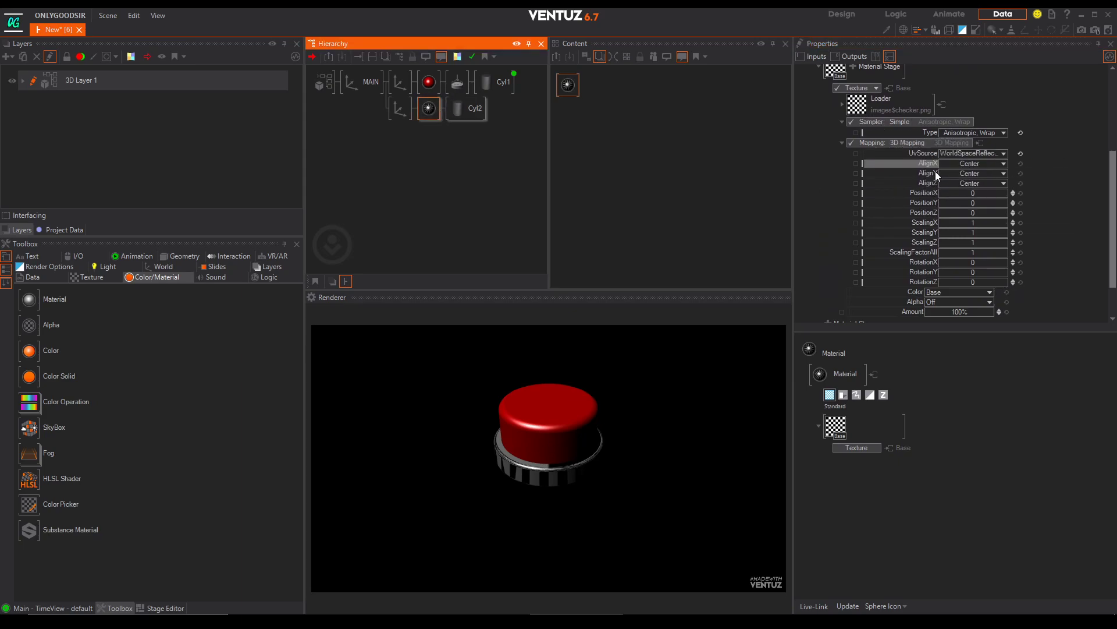
pyautogui.moveTo(970, 252); pyautogui.dragTo(945, 248)
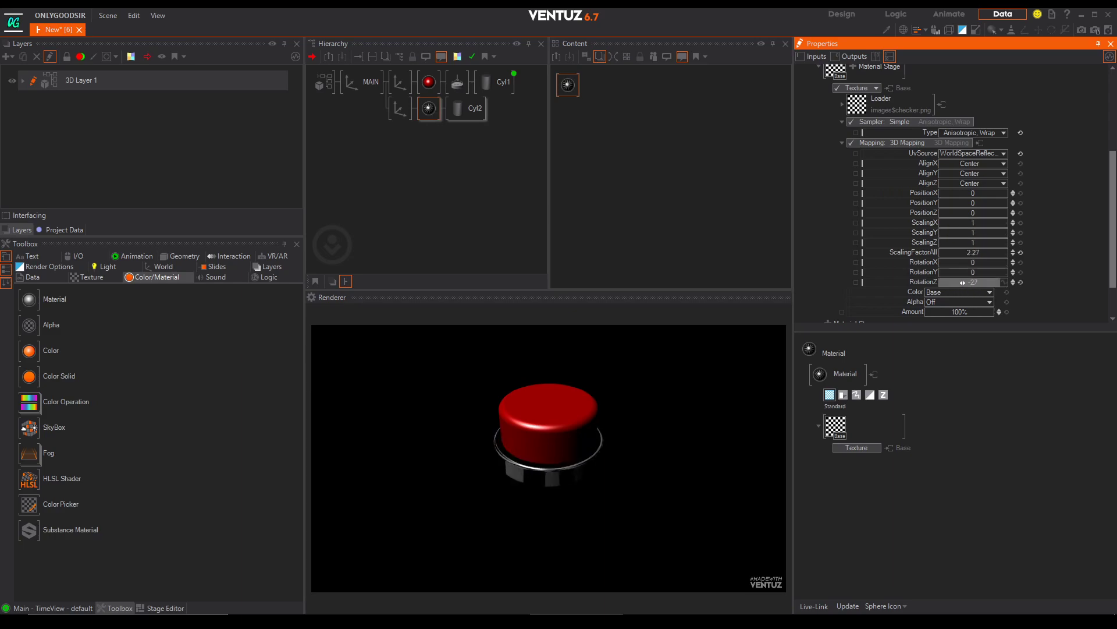
pyautogui.moveTo(975, 284); pyautogui.dragTo(984, 284)
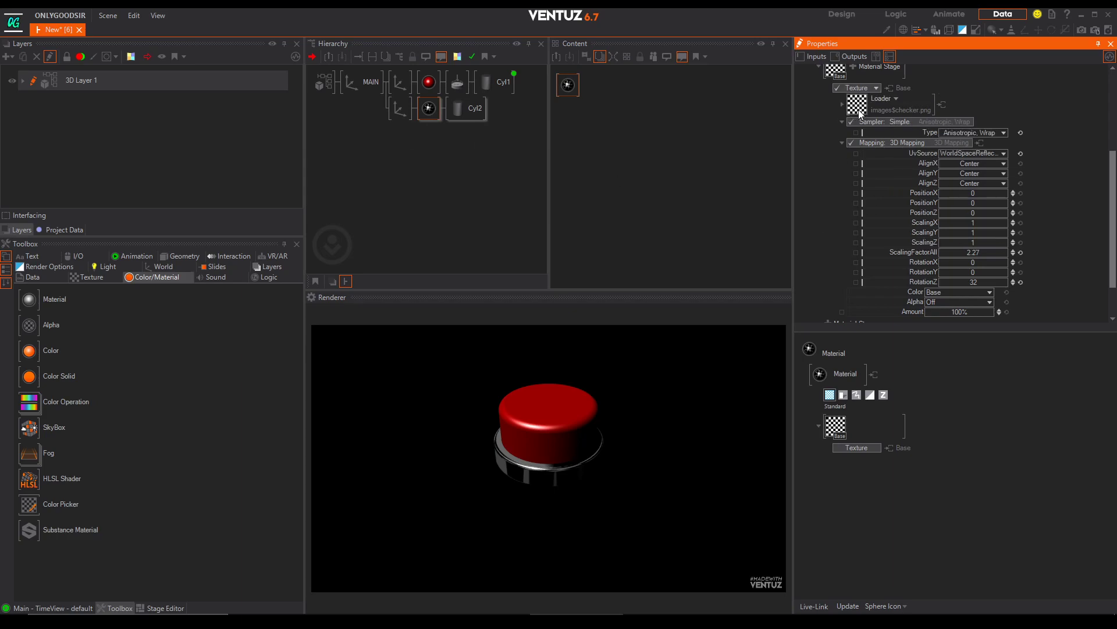
# Step: Replace the base material's checker texture with the built-in lensdirt image and readjust the mapping's ScalingFactorAll
pyautogui.click(895, 99)
pyautogui.moveTo(867, 112)
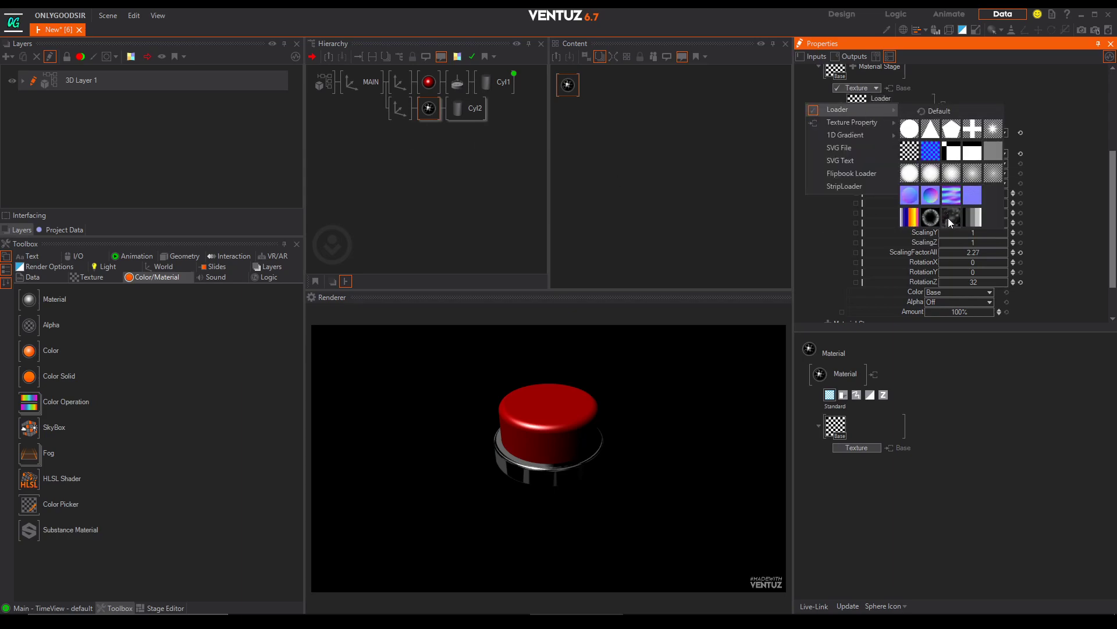
pyautogui.click(896, 99)
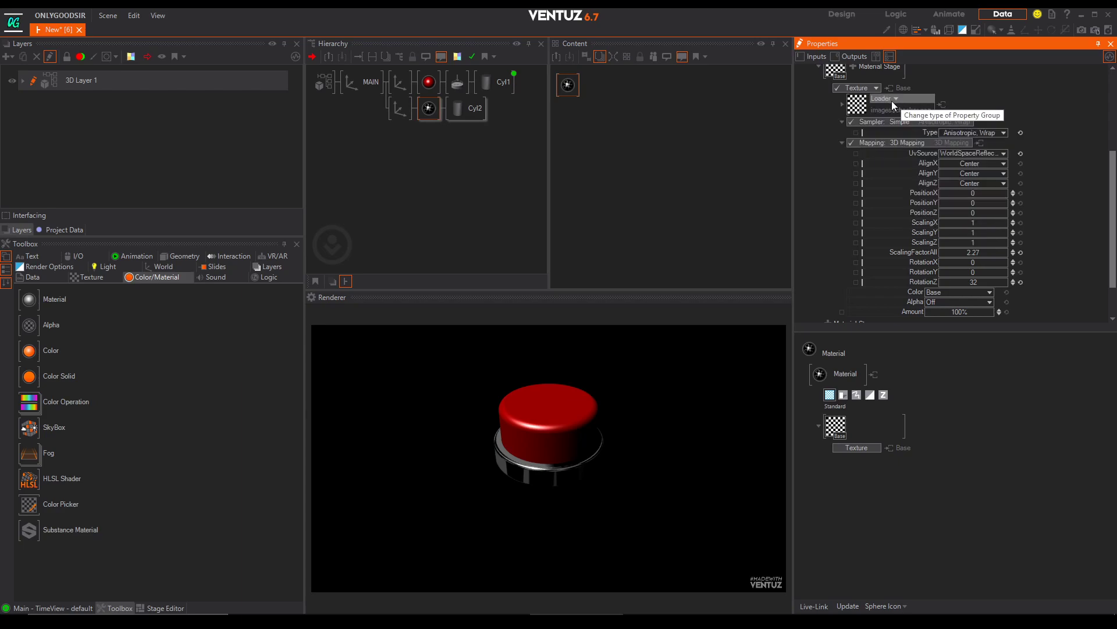
pyautogui.click(895, 100)
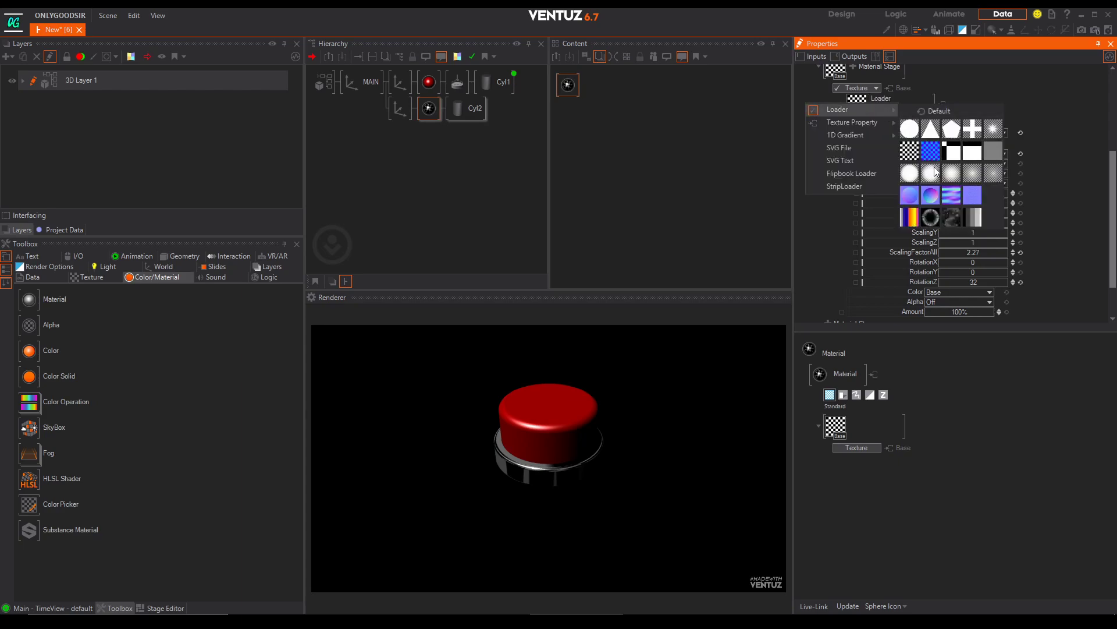
pyautogui.click(948, 214)
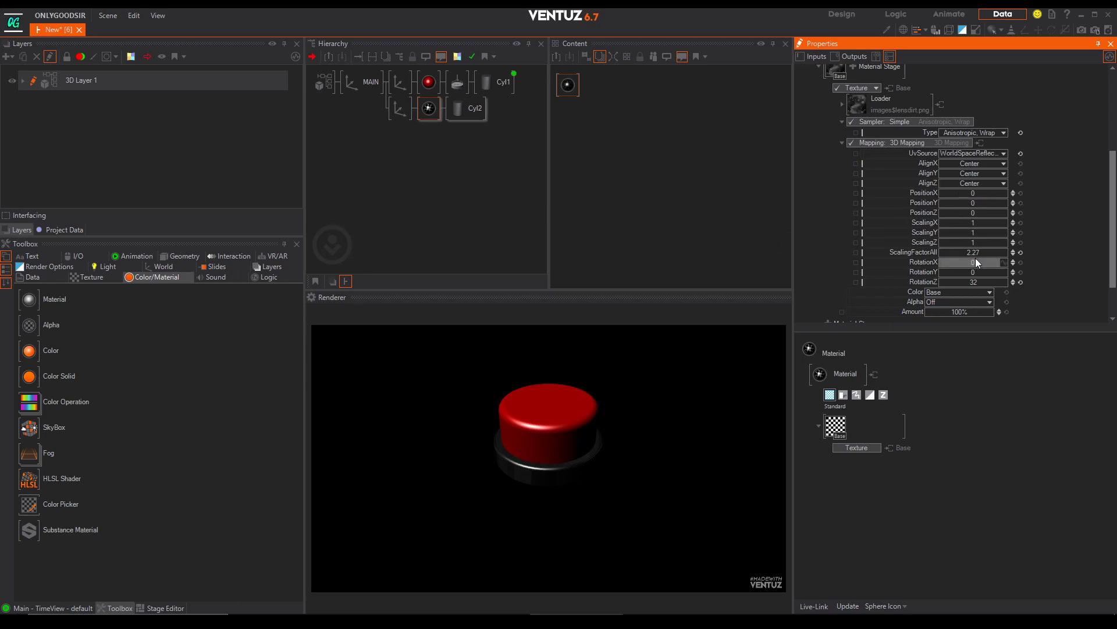
pyautogui.moveTo(979, 253); pyautogui.dragTo(955, 257)
# Step: Add a Base texture stage to the red button's material
pyautogui.click(430, 83)
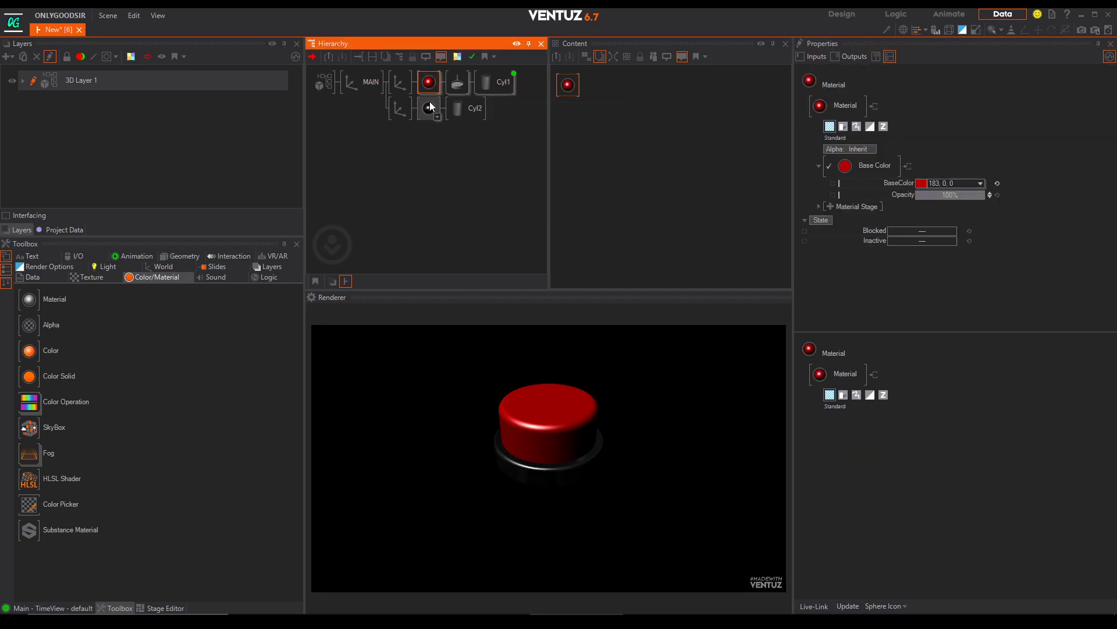
pyautogui.click(831, 207)
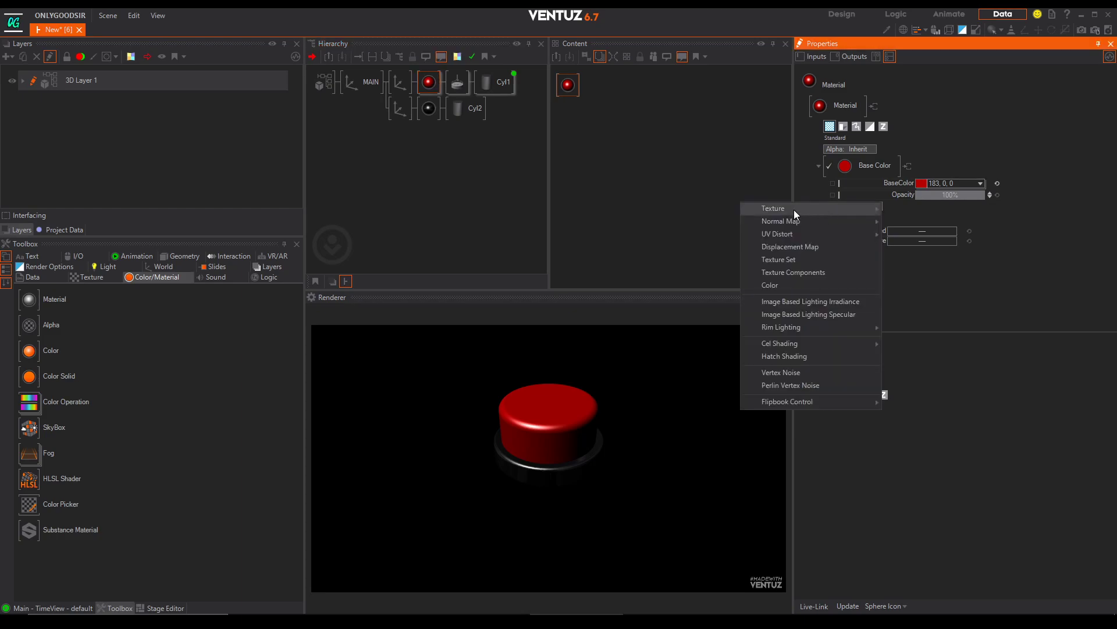
pyautogui.moveTo(794, 209)
pyautogui.click(911, 226)
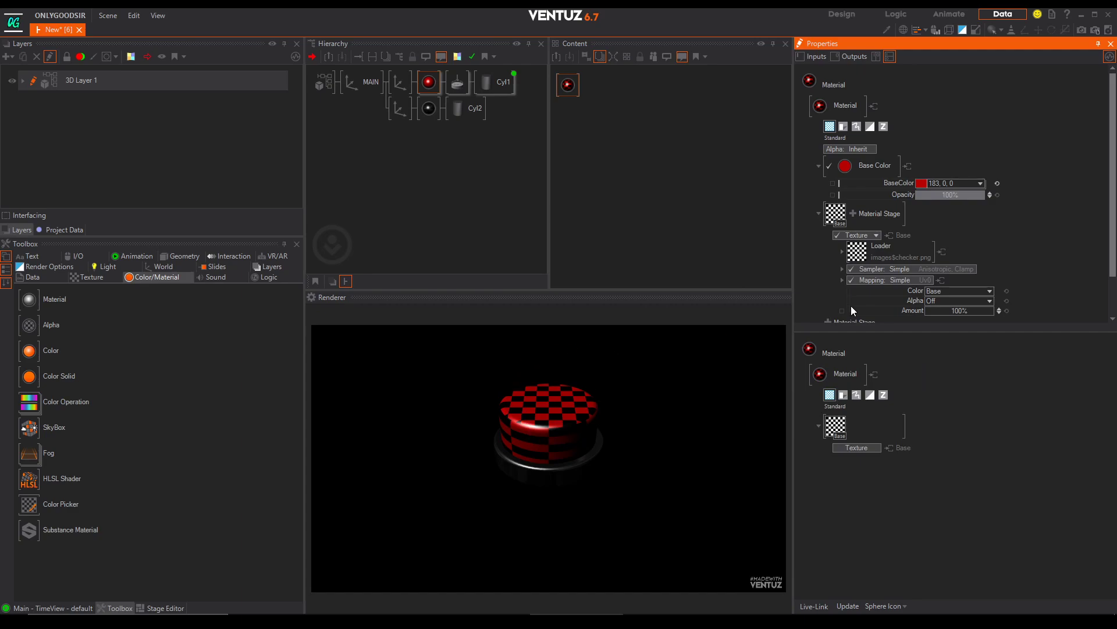
# Step: Set the red material's texture mapping to 3D Mapping with World Space Reflection
pyautogui.scroll(-3, 873, 262)
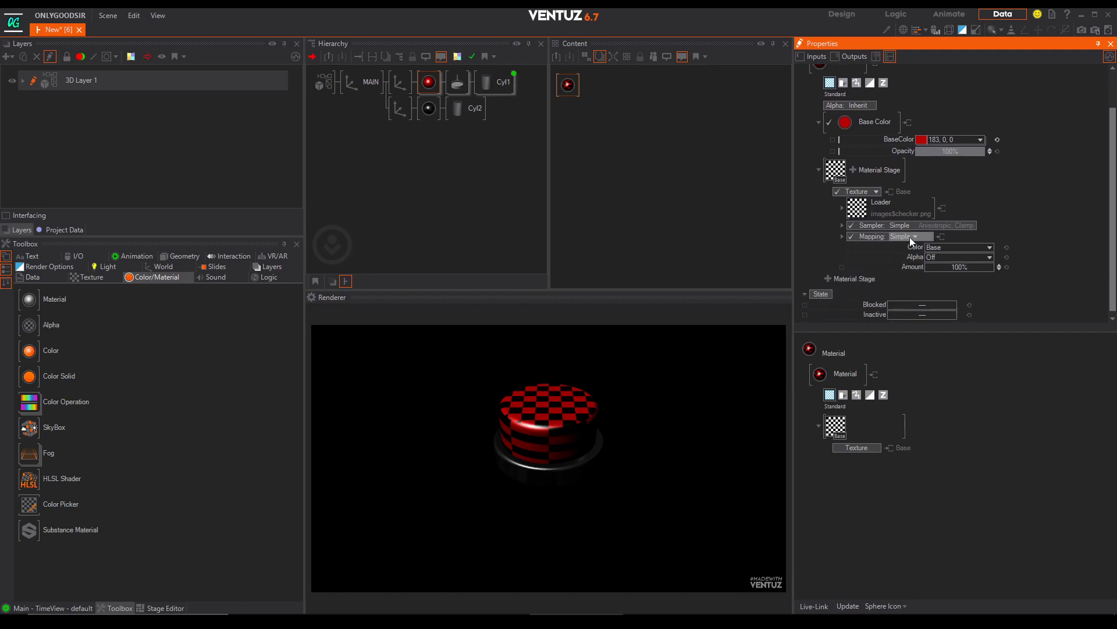
pyautogui.click(911, 236)
pyautogui.moveTo(912, 273)
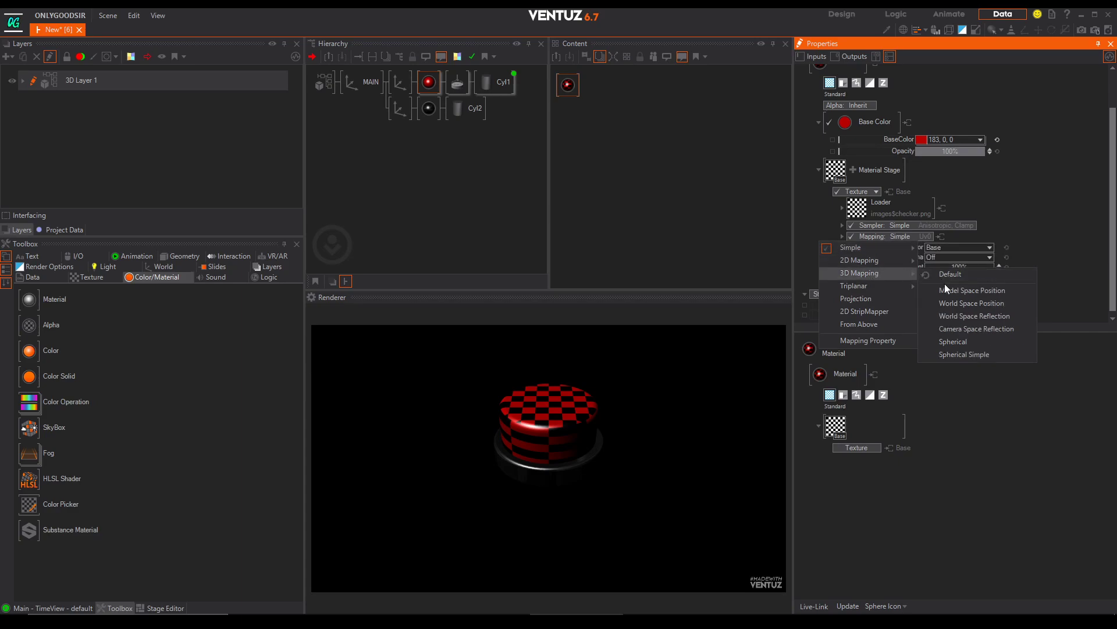
pyautogui.click(969, 316)
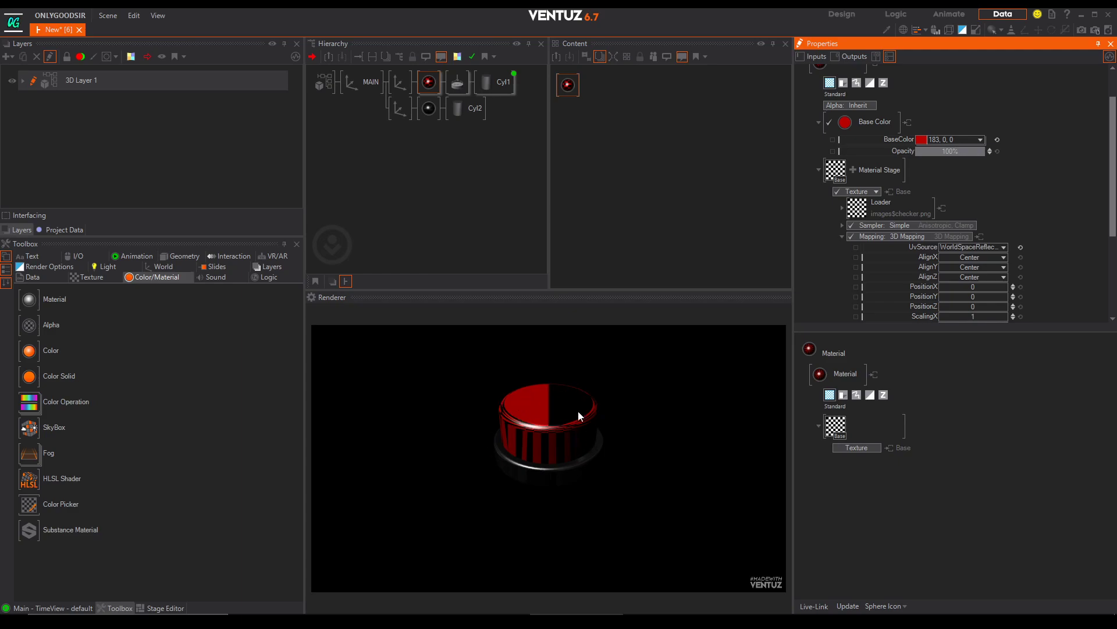
# Step: Set the red material's texture mapping ScalingFactorAll to 1.84
pyautogui.scroll(-3, 1018, 245)
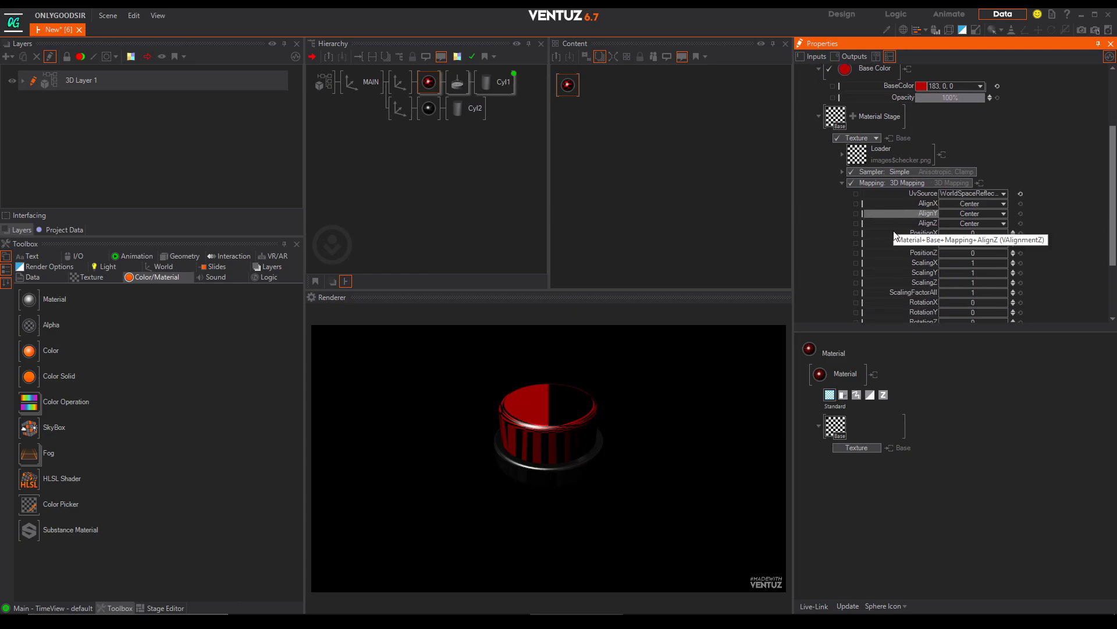
pyautogui.scroll(-3, 965, 233)
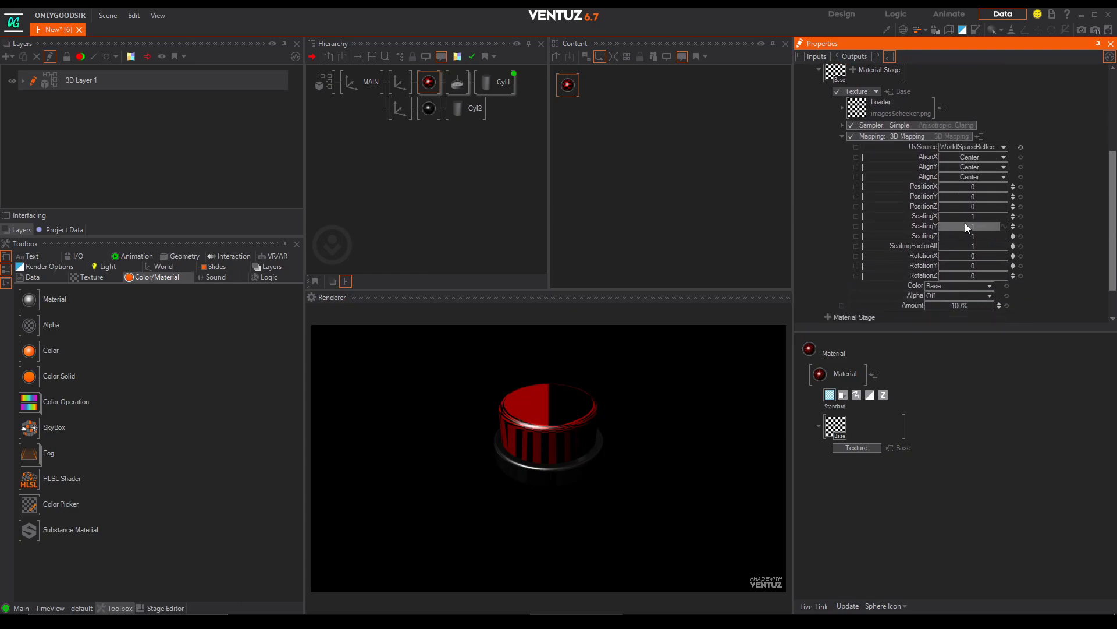
pyautogui.moveTo(982, 237); pyautogui.dragTo(991, 237)
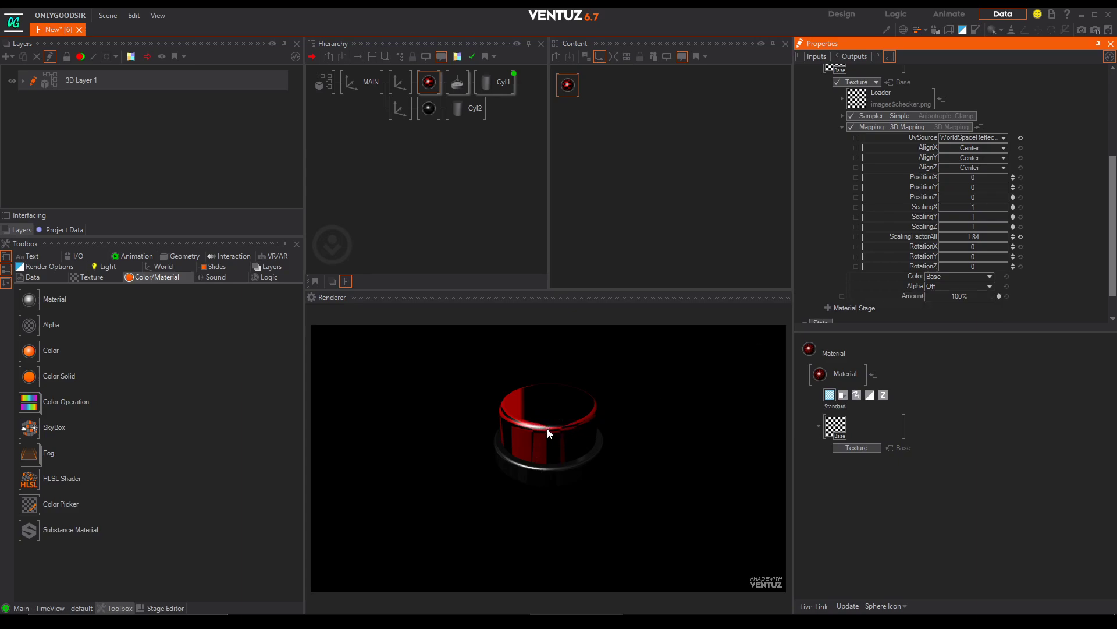
# Step: Set the red material texture's color operation to Screen (AddSmooth) and lower its amount to about 32%
pyautogui.click(987, 286)
pyautogui.moveTo(975, 300)
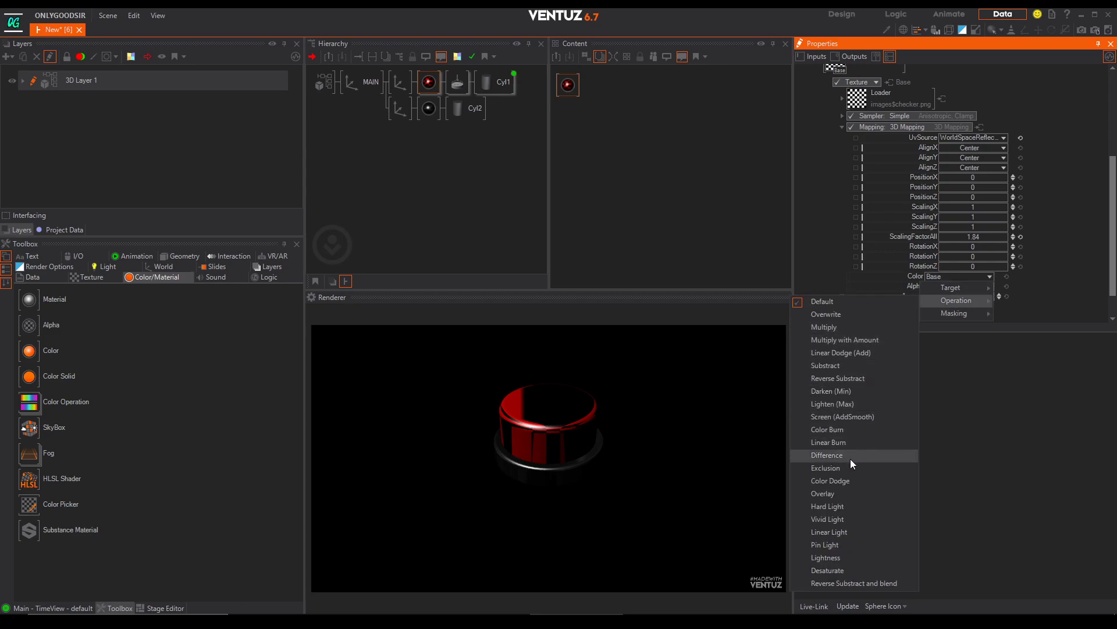
pyautogui.click(850, 414)
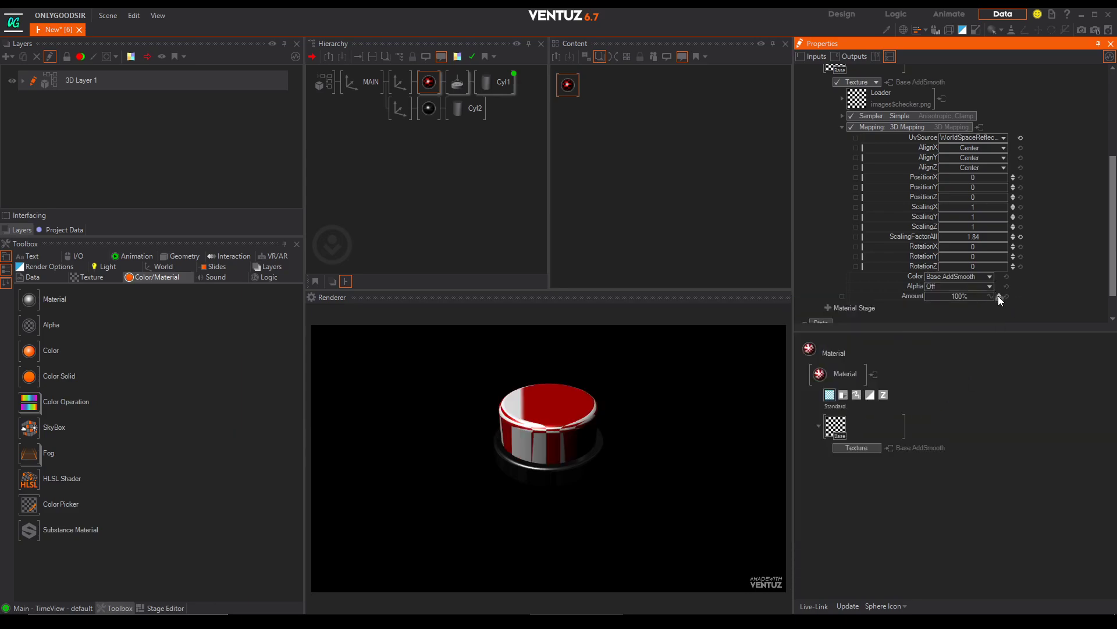
pyautogui.moveTo(965, 297)
pyautogui.mouseDown()
pyautogui.moveTo(924, 299)
pyautogui.moveTo(945, 298)
pyautogui.mouseUp()
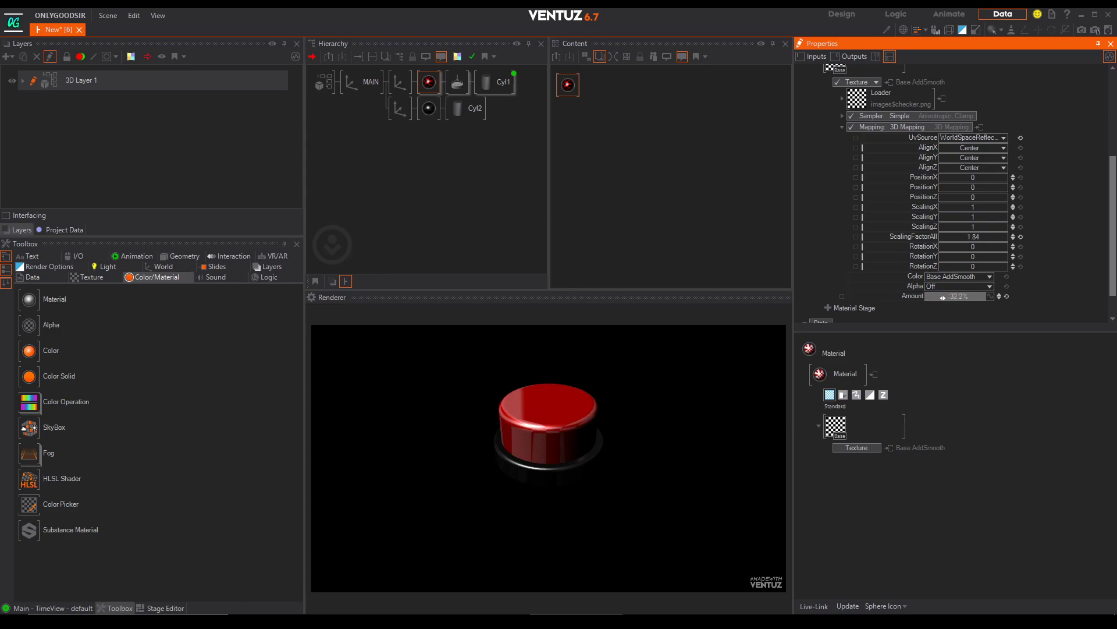
# Step: Set the red texture mapping's ScalingFactorAll to 1.97 and collapse the material stage
pyautogui.moveTo(976, 238); pyautogui.dragTo(979, 238)
pyautogui.scroll(3, 1021, 233)
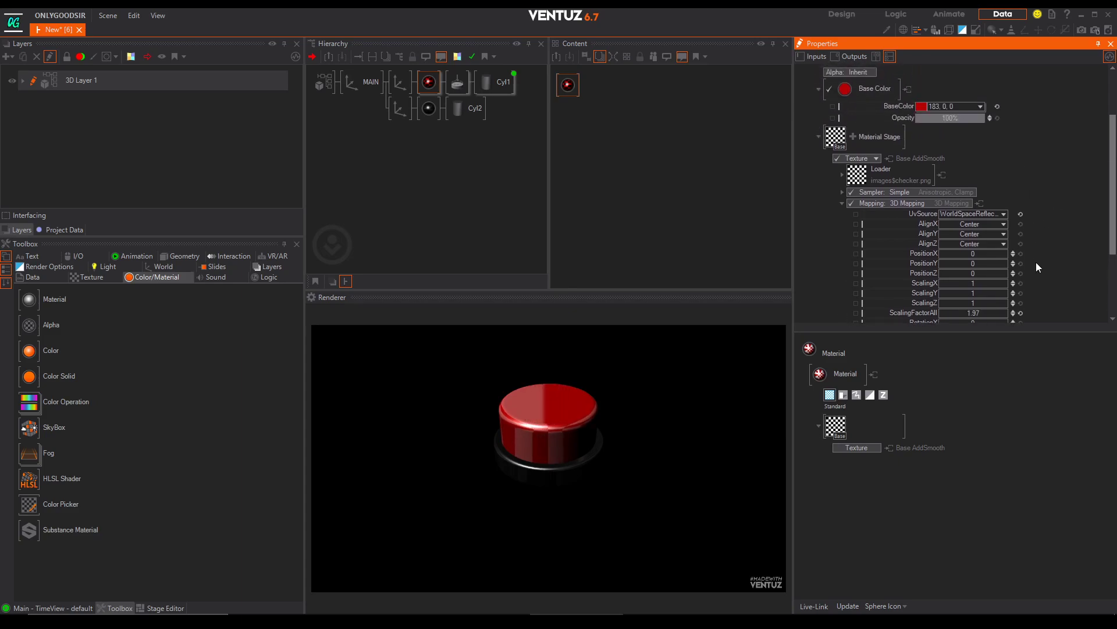
pyautogui.scroll(3, 1036, 262)
pyautogui.click(819, 214)
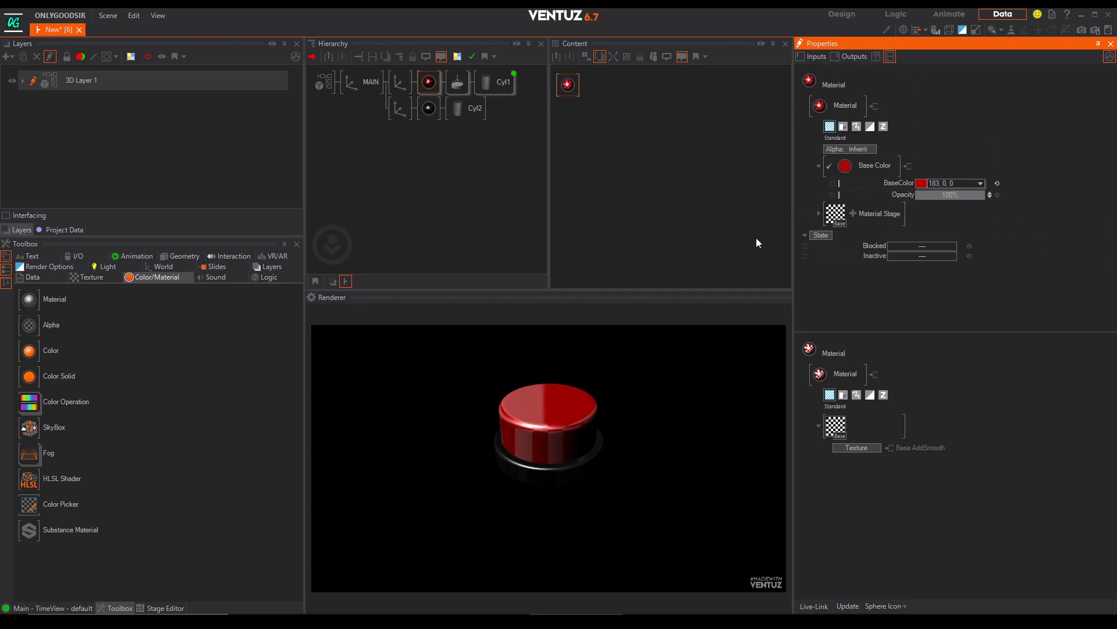
# Step: Tilt the MAIN axis, test-press the red button in the renderer, and set the axis's X rotation to 47
pyautogui.click(362, 83)
pyautogui.moveTo(928, 157); pyautogui.dragTo(920, 156)
pyautogui.click(588, 428)
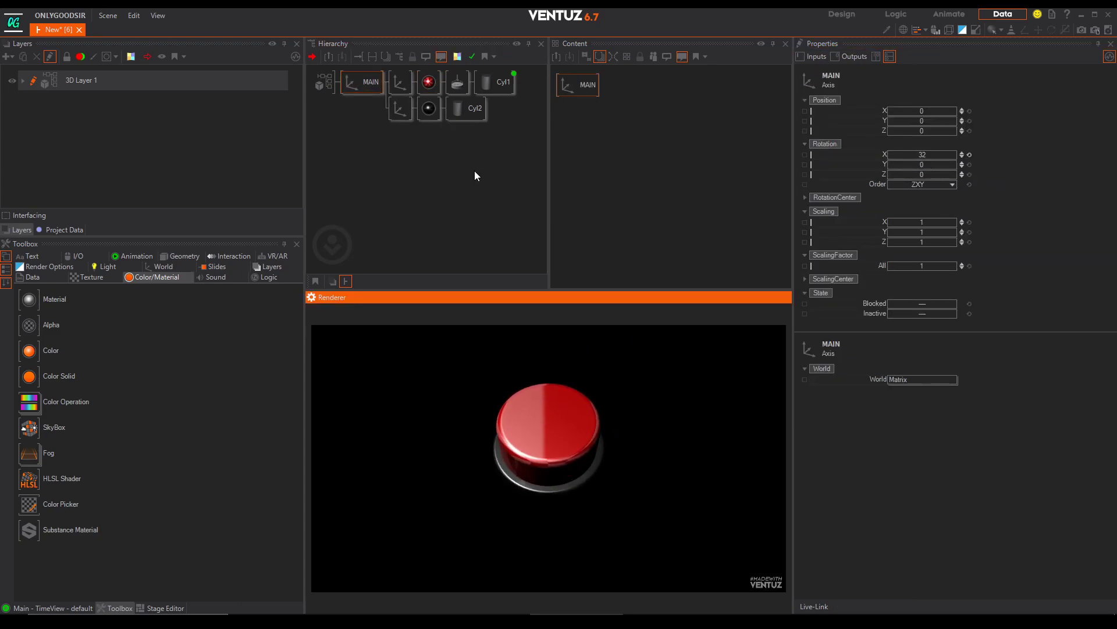
pyautogui.moveTo(935, 153)
pyautogui.mouseDown()
pyautogui.moveTo(913, 154)
pyautogui.moveTo(934, 151)
pyautogui.mouseUp()
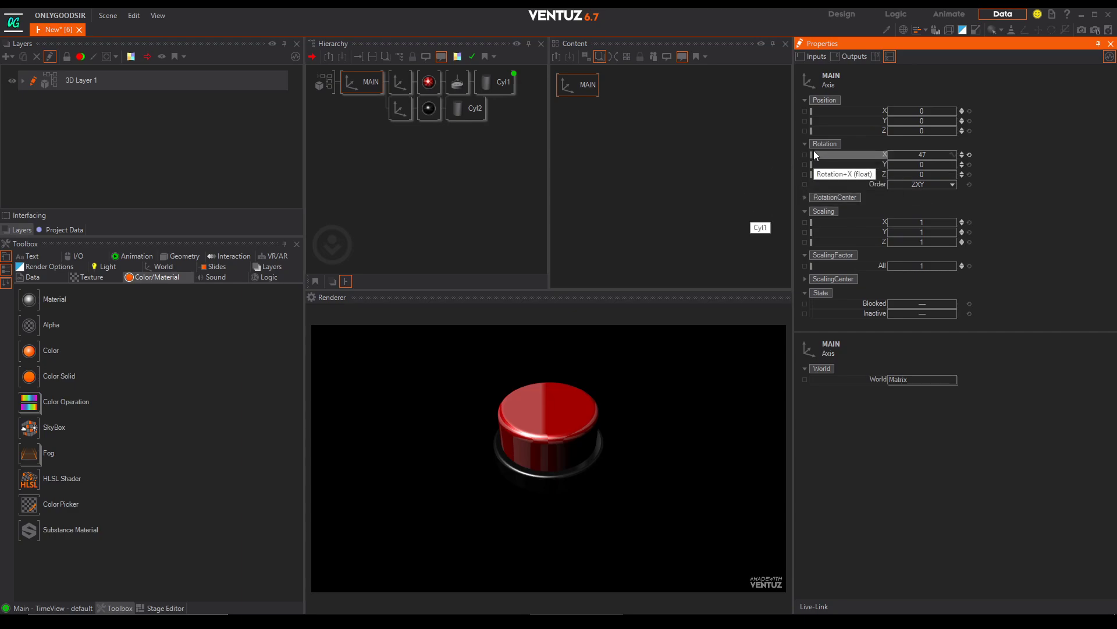
# Step: Set the MAIN axis's position to Y -1.9 and Z -5.7 and test-press the red button in the renderer
pyautogui.moveTo(931, 121)
pyautogui.mouseDown()
pyautogui.moveTo(898, 135)
pyautogui.moveTo(927, 126)
pyautogui.mouseUp()
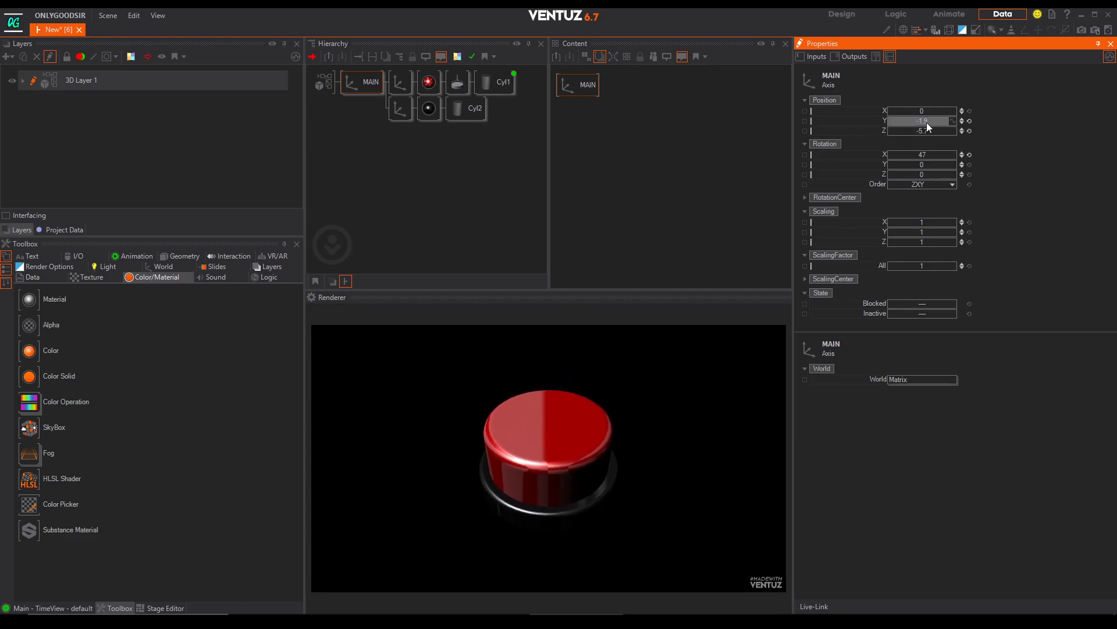
pyautogui.click(573, 440)
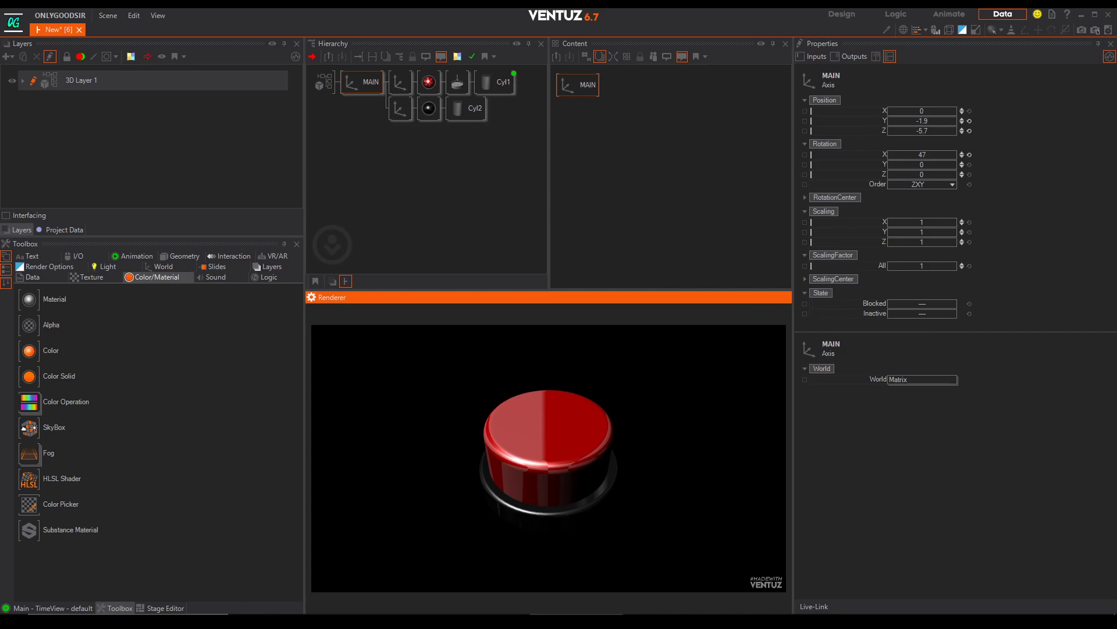